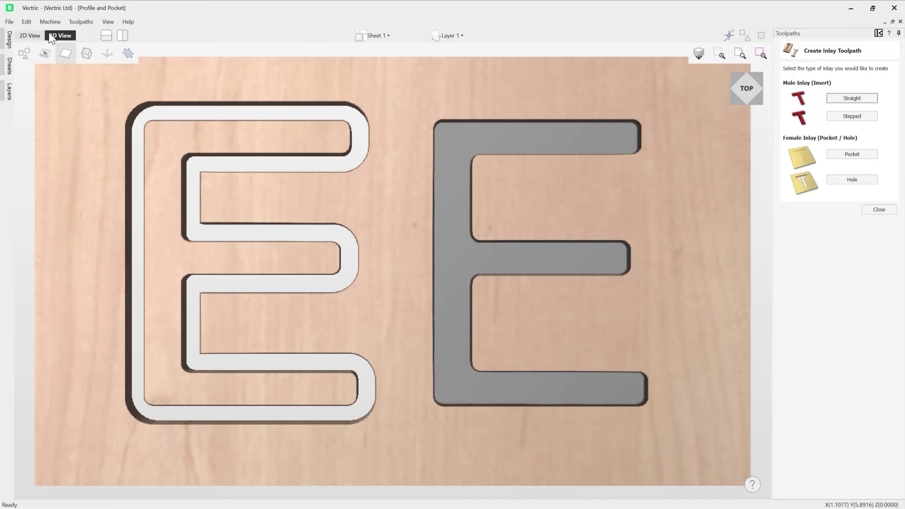
Step: Close the Profile and Pocket project from the File menu
left_click(9, 22)
left_click(21, 63)
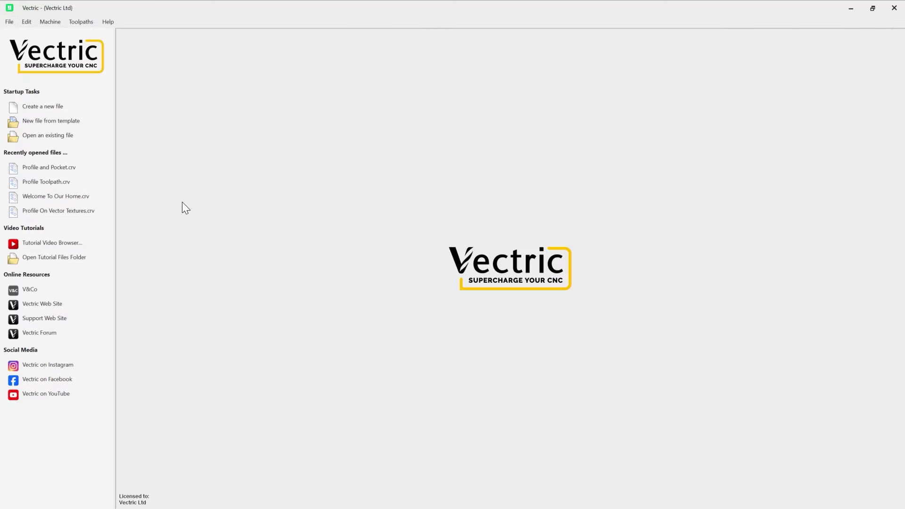
Step: Reopen Profile and Pocket.crv from recent files and show its toolpaths in the 3D view
left_click(52, 169)
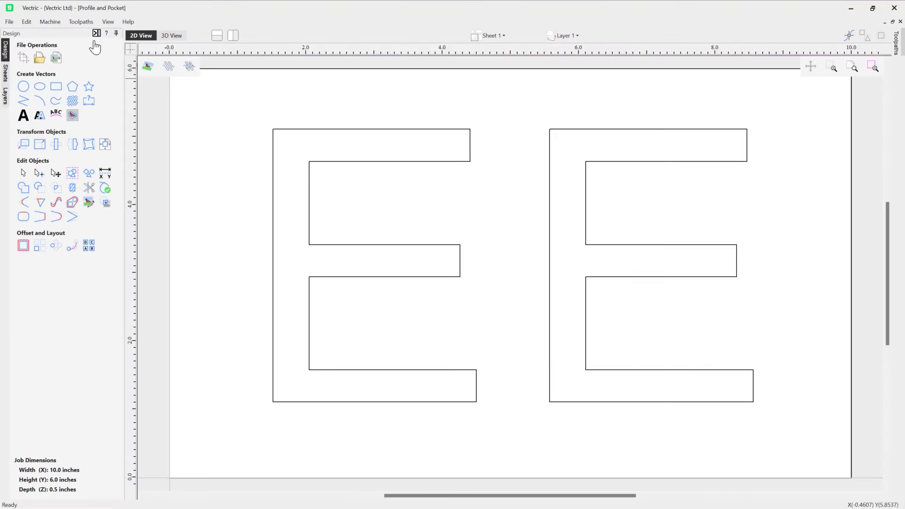
left_click(96, 33)
left_click(61, 35)
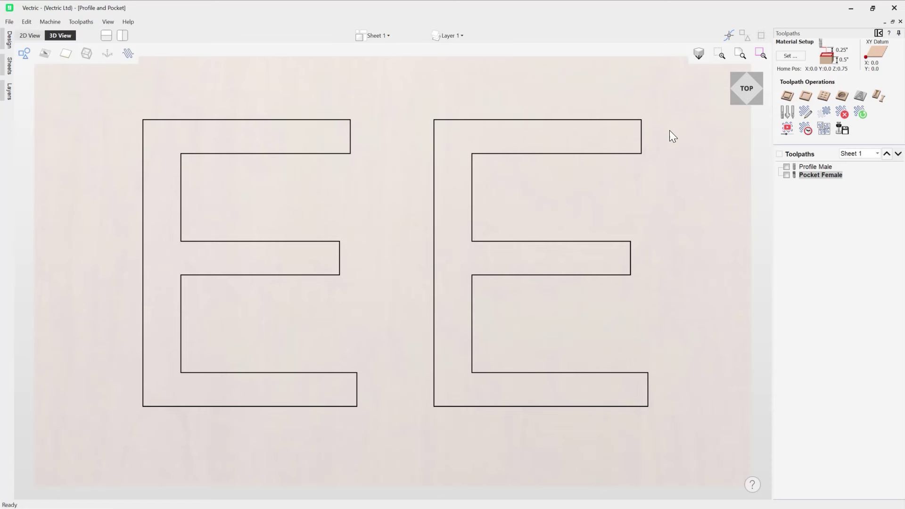
Step: Simulate the Profile Male and then the Pocket Female toolpaths in the 3D preview
left_click(787, 128)
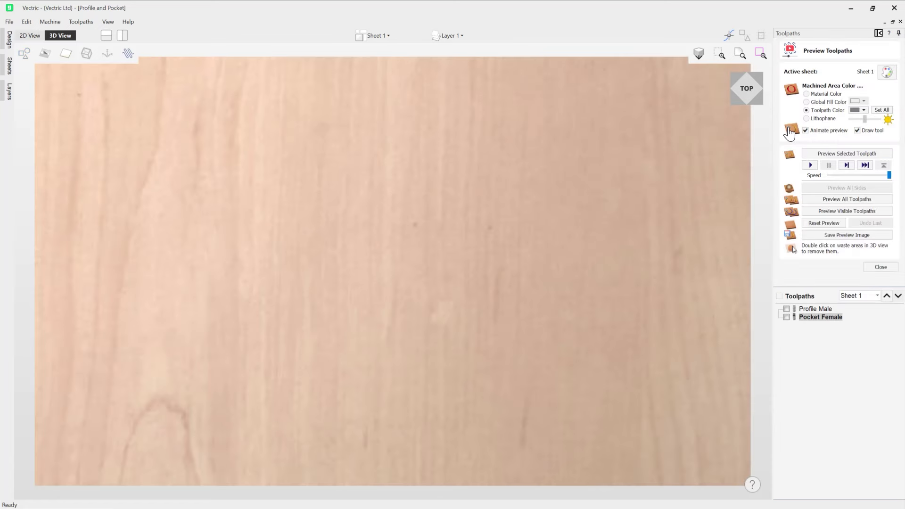
left_click(811, 308)
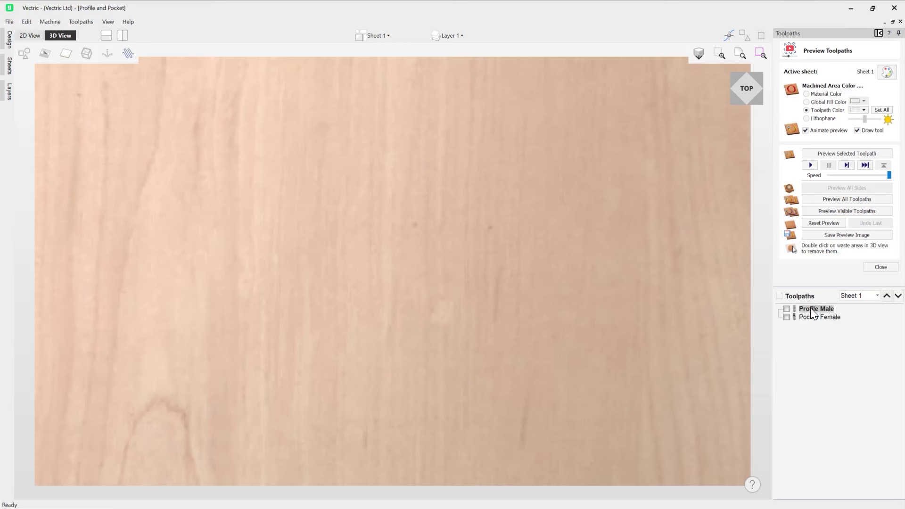
left_click(839, 152)
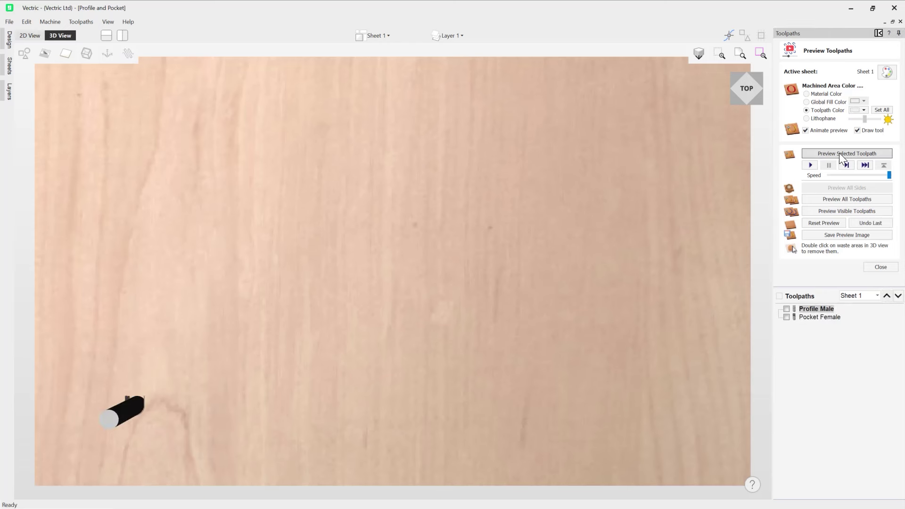
left_click(812, 317)
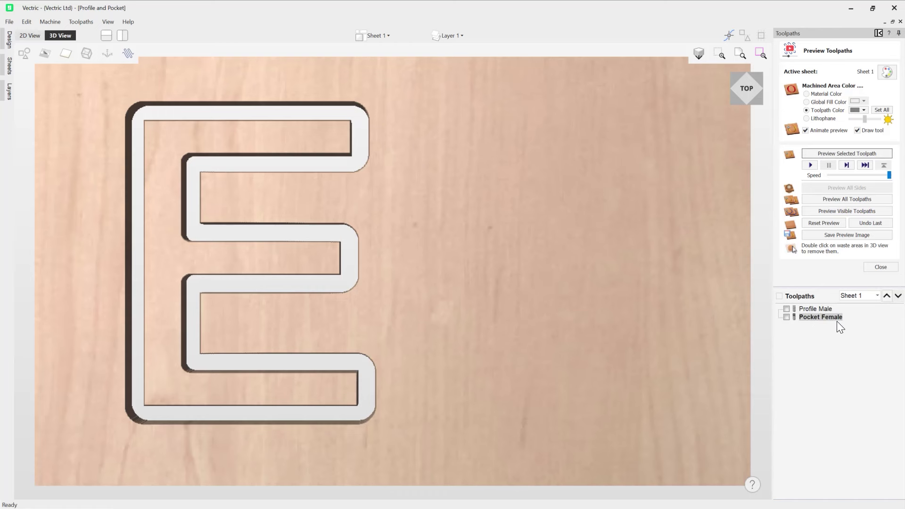
left_click(844, 152)
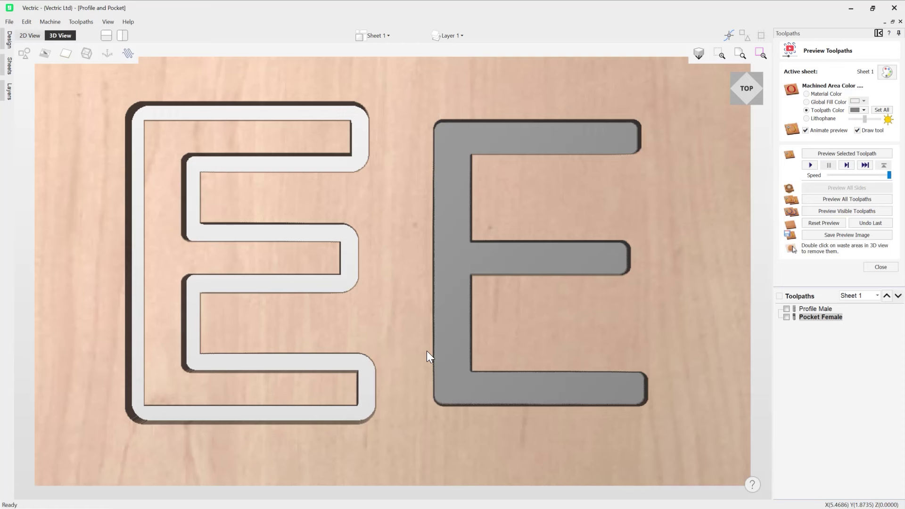
Step: Reset the preview and delete all toolpaths with Delete All, then close the preview panel
left_click(826, 224)
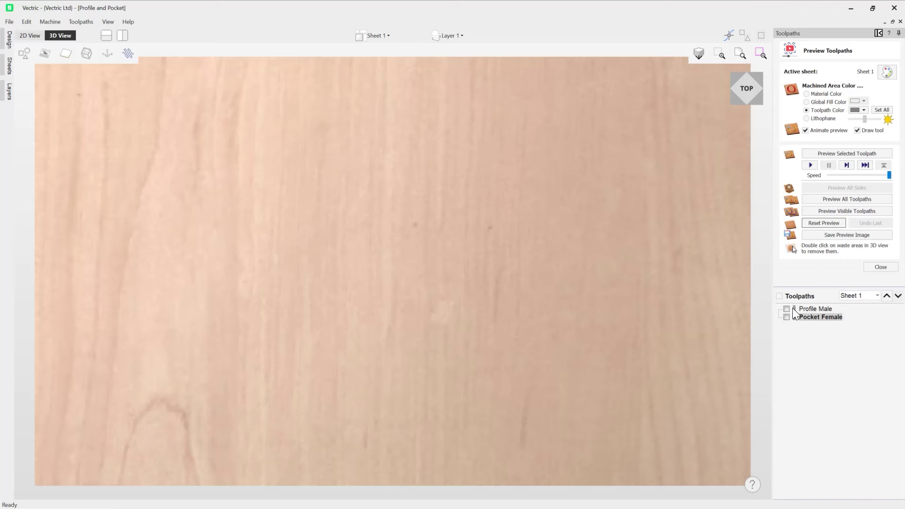
left_click(811, 309)
right_click(811, 309)
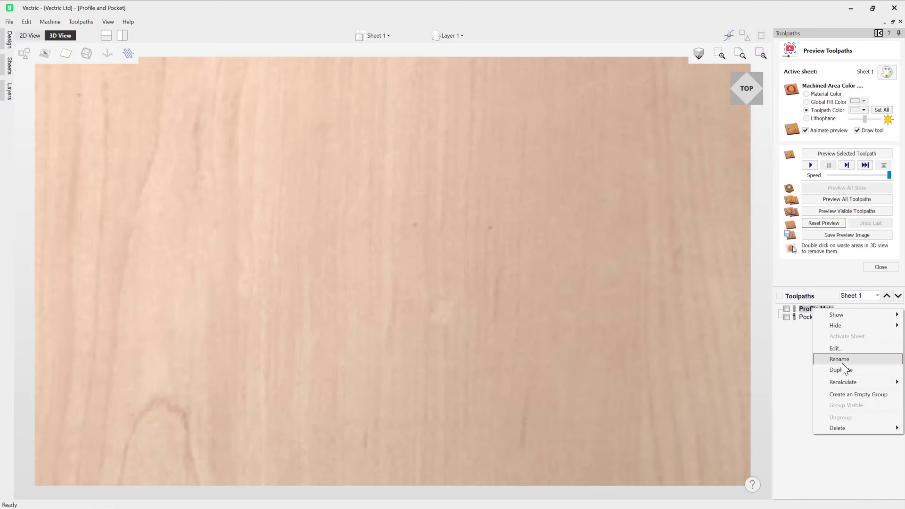
mouse_move(854, 435)
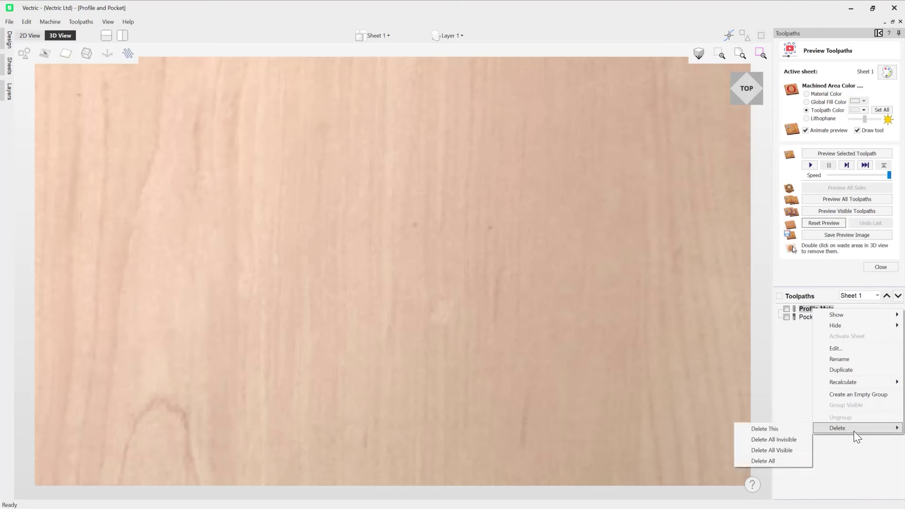
left_click(780, 459)
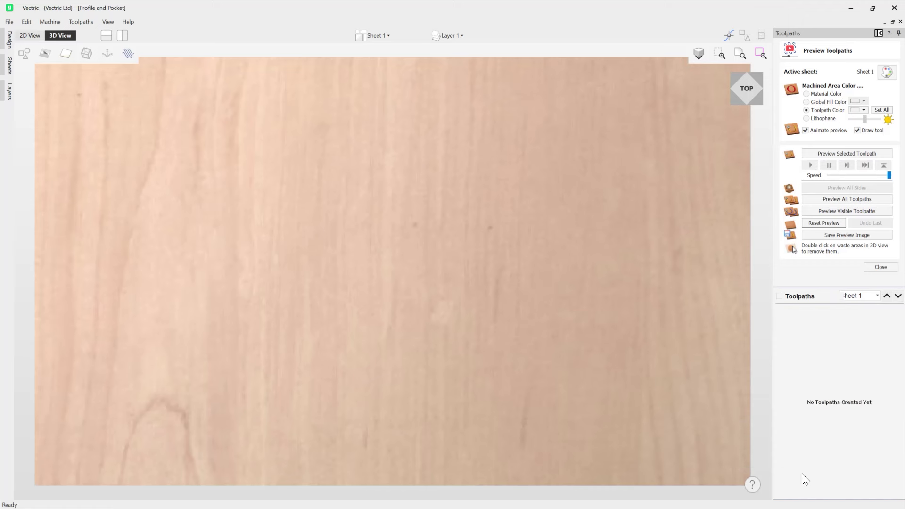
left_click(879, 267)
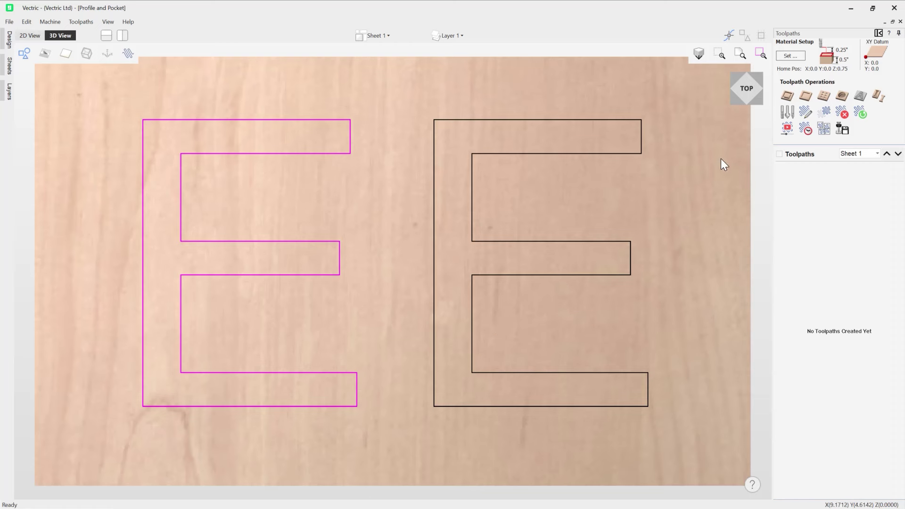
Step: Start an Inlay Toolpath using the Straight Male Inlay (Insert) type
left_click(878, 97)
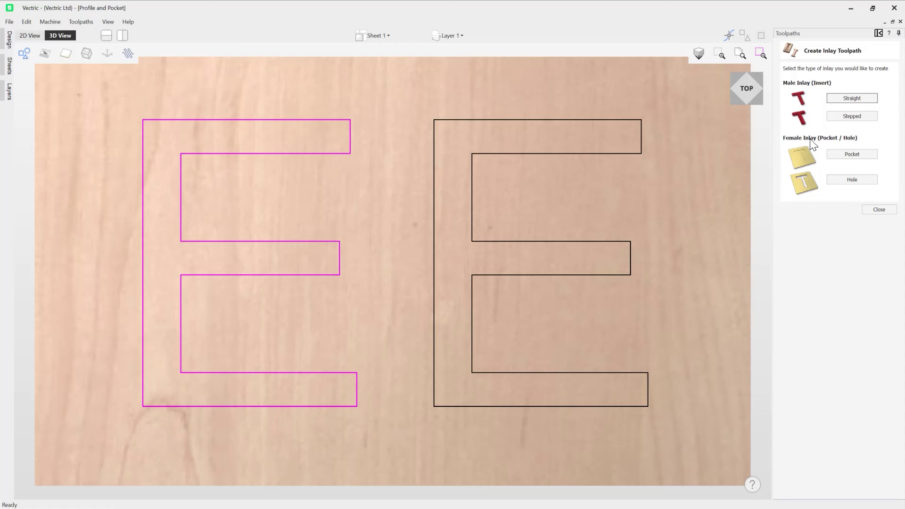
left_click(857, 98)
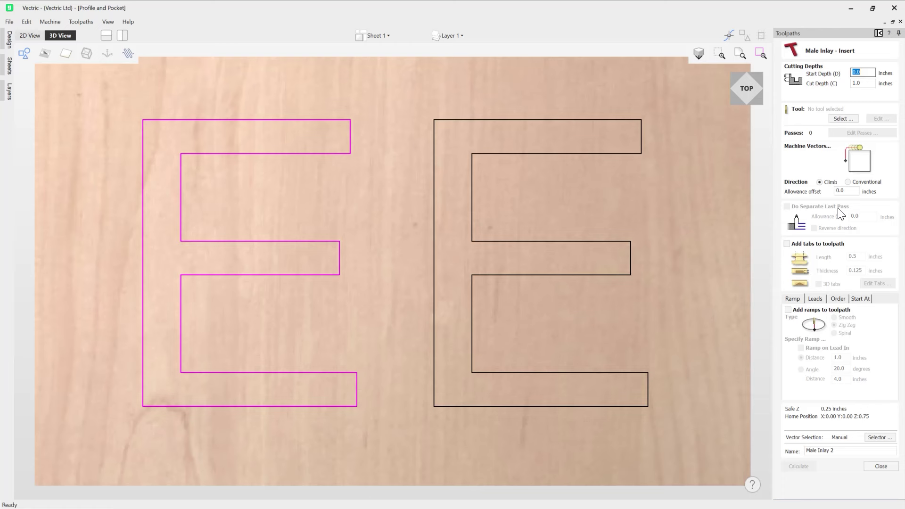
Step: Set the male inlay cut depth to 0.5 inch and select the End Mill (1/4") tool
left_click(868, 84)
left_click_drag(868, 84, 845, 82)
type("2")
key("BackSpace")
type("0.5")
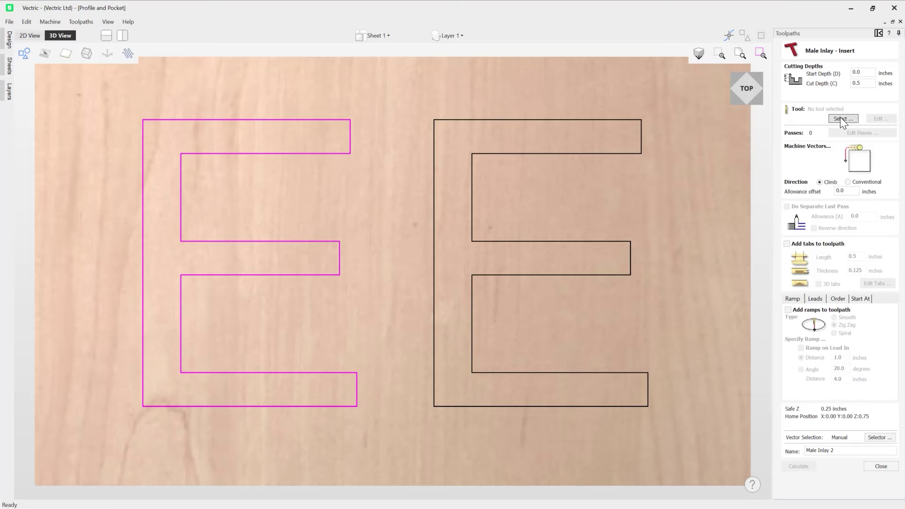
left_click(841, 118)
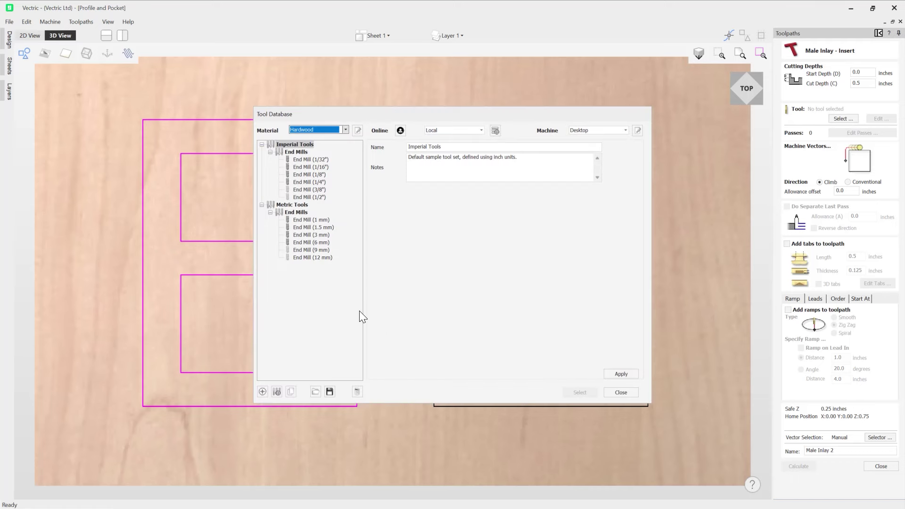
left_click(309, 182)
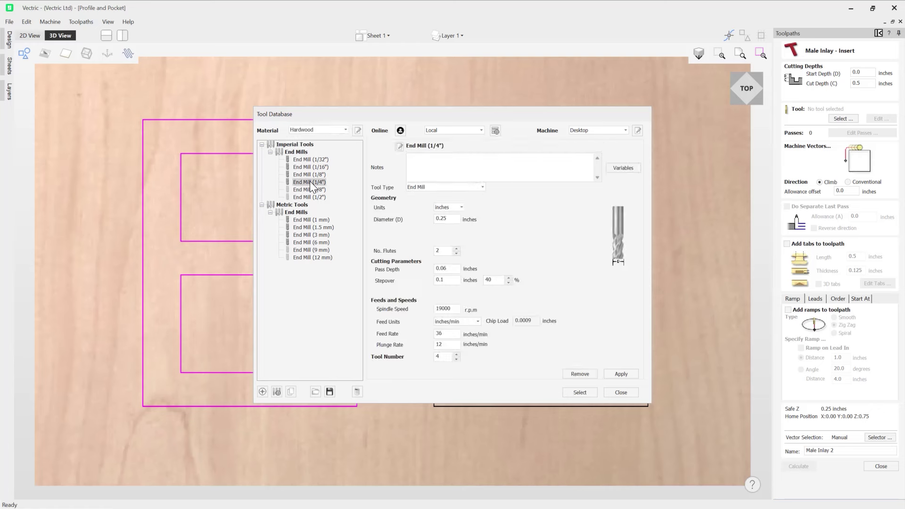
left_click(581, 392)
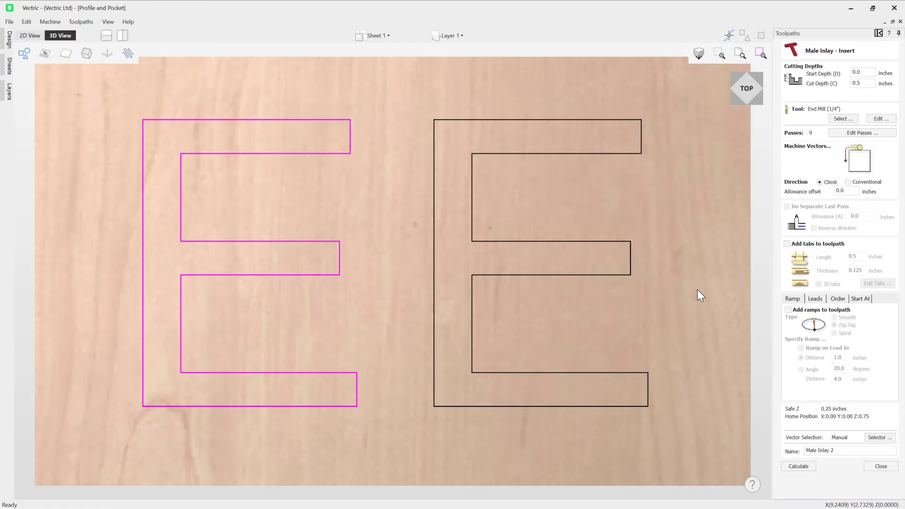
Step: Calculate the Male Inlay toolpath and preview the left E cut out, with vectors hidden
left_click(839, 451)
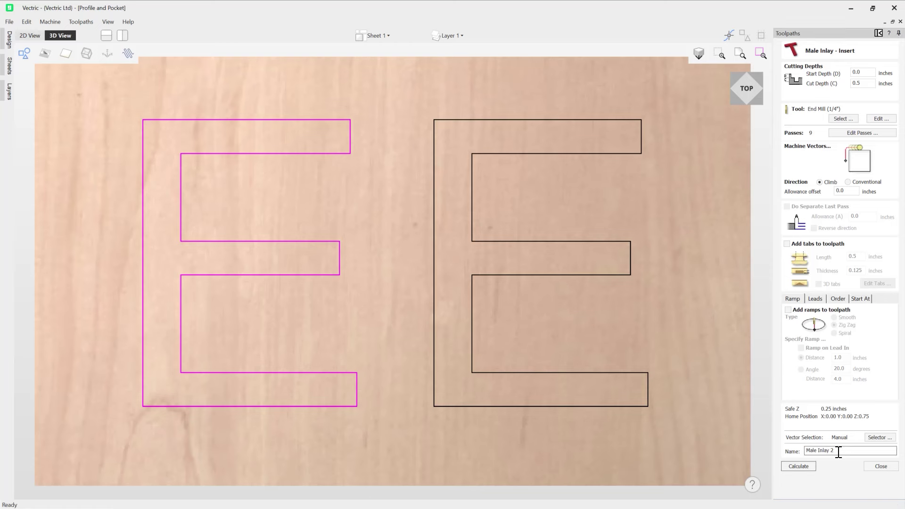
left_click(798, 466)
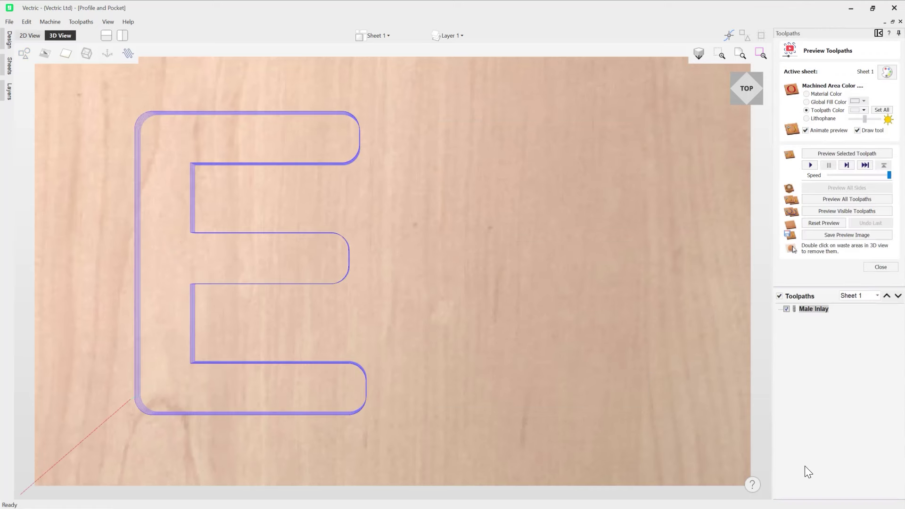
left_click(861, 153)
left_click(779, 296)
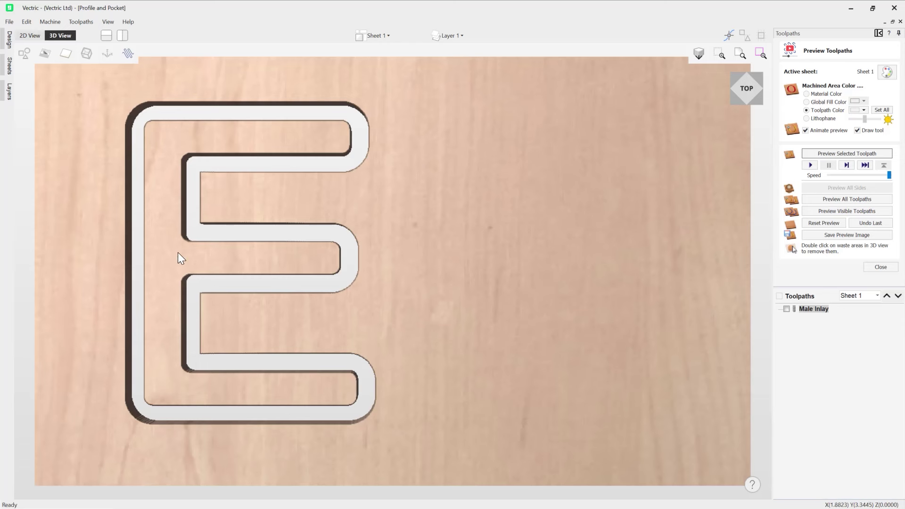
left_click(880, 267)
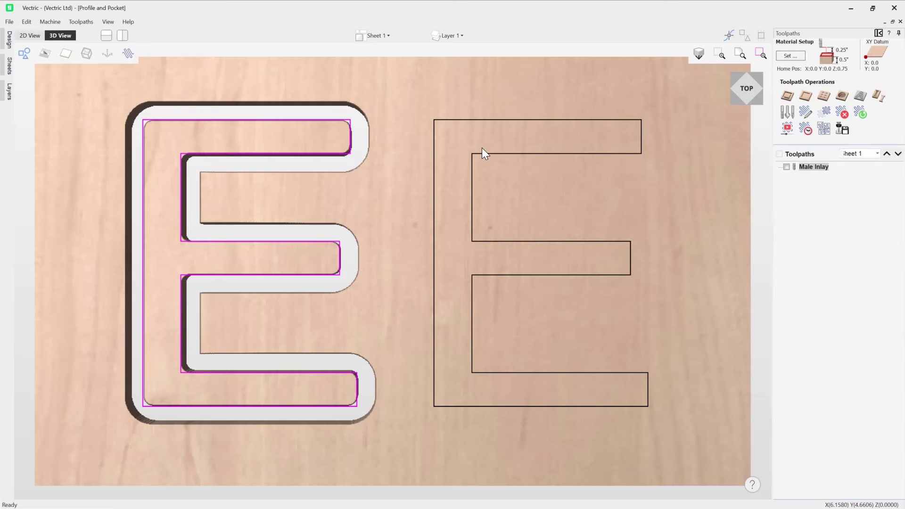
Step: Select the right-hand E and choose the Female Inlay Pocket toolpath type
left_click(491, 153)
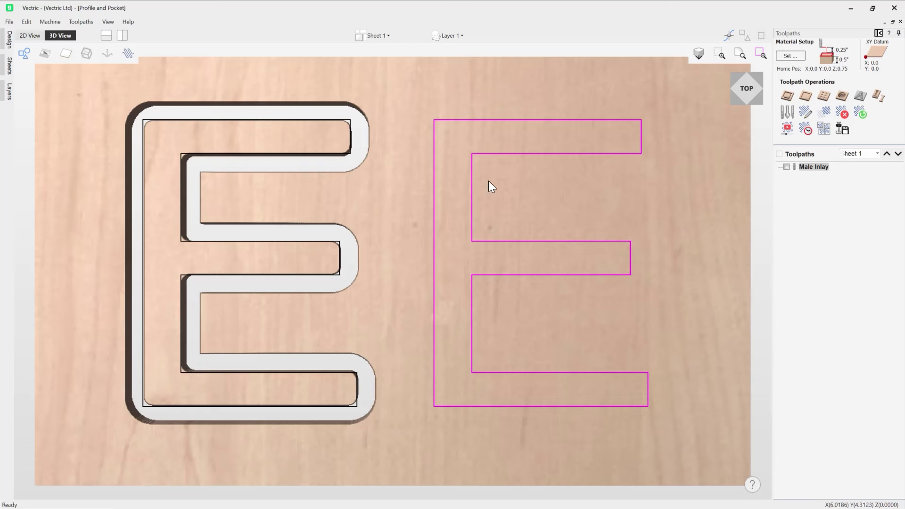
left_click(880, 98)
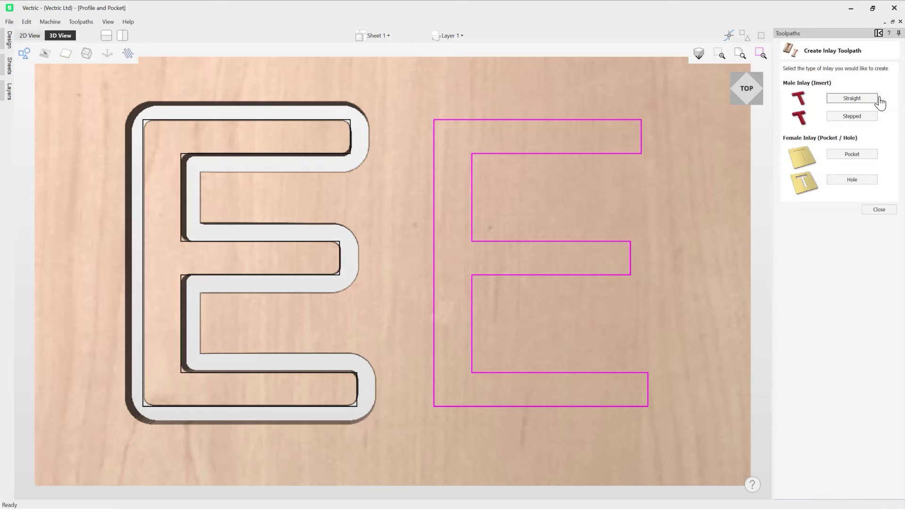
left_click(857, 155)
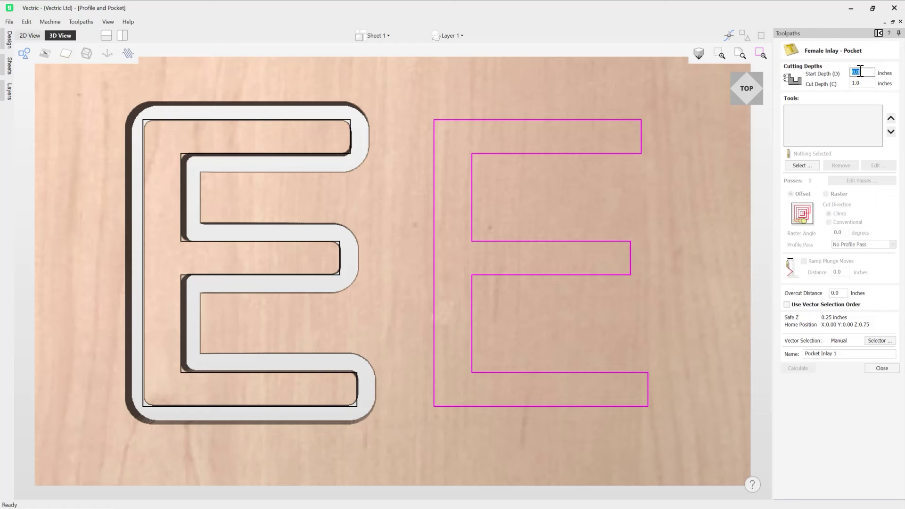
Step: Give Pocket Inlay 1 a 0.25 inch cut depth and the End Mill (1/4") tool
left_click(865, 82)
type("0.25")
key("Tab")
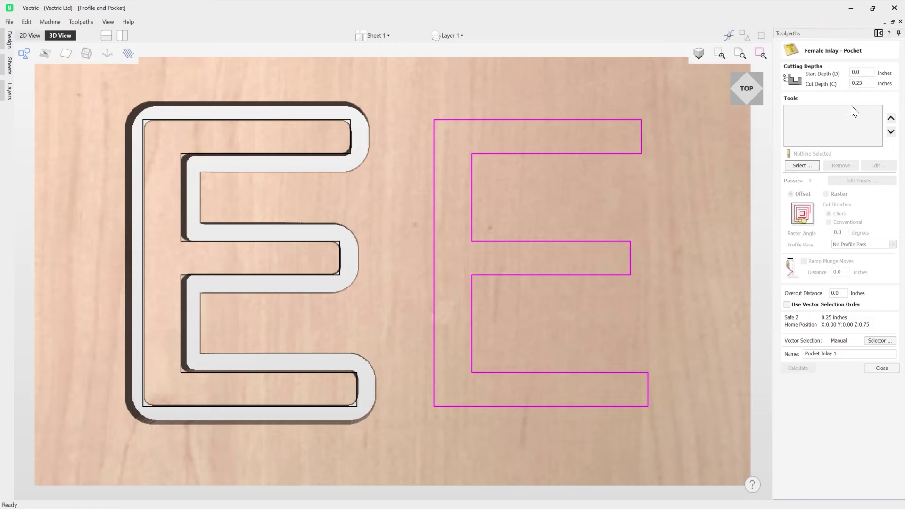
left_click(803, 163)
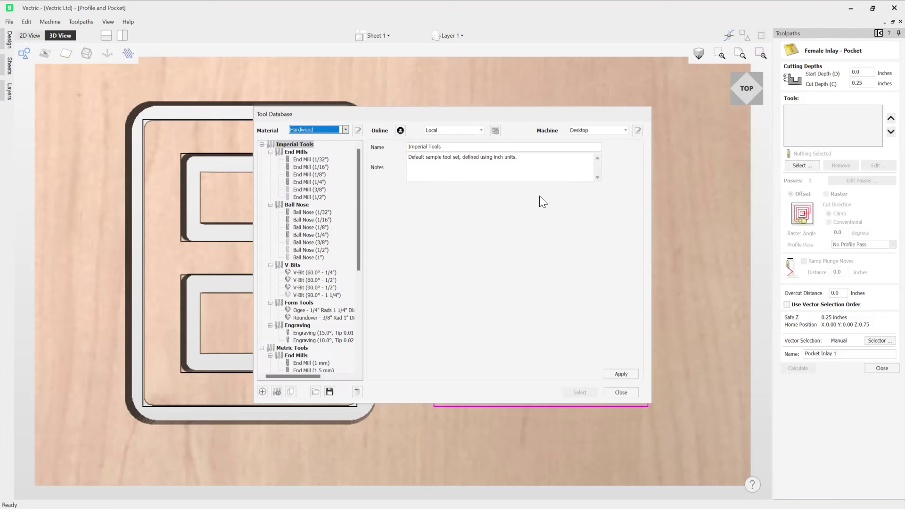
left_click(306, 182)
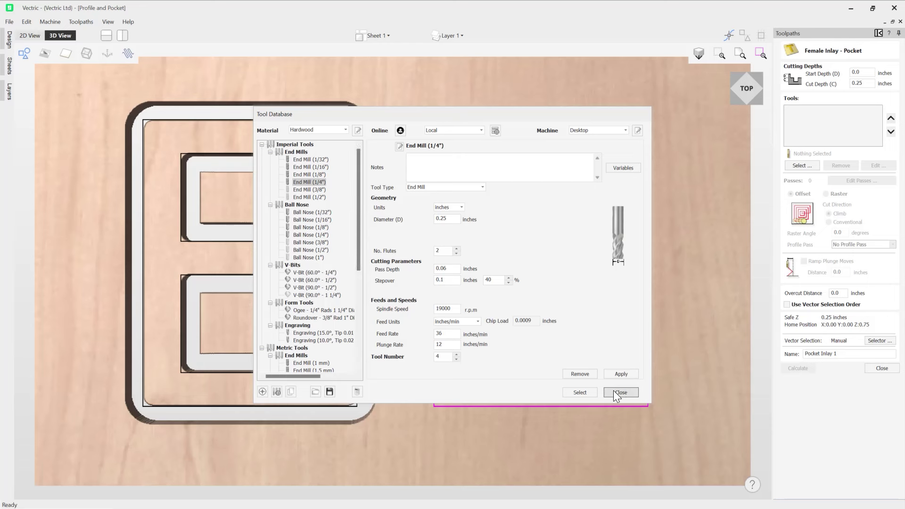
left_click(582, 393)
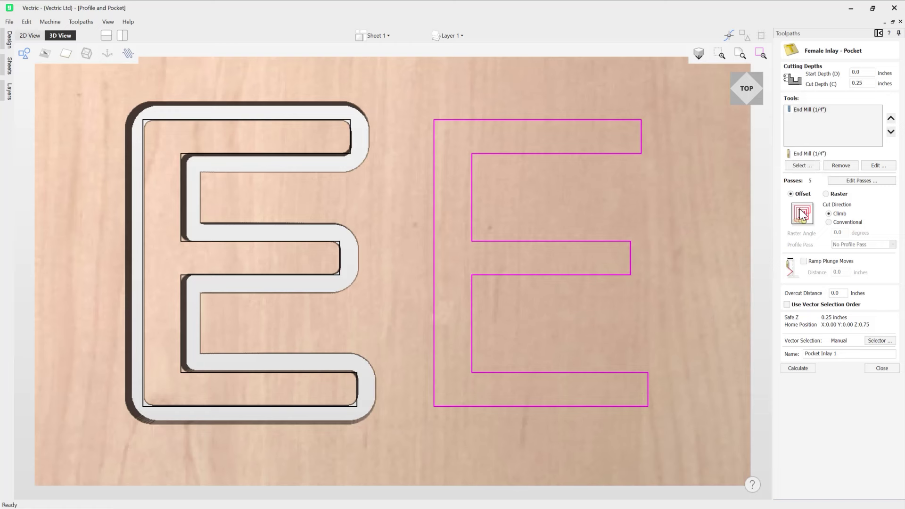
left_click(844, 356)
Step: Calculate and preview Pocket Inlay 1, showing the machined right E pocket in grey
left_click(798, 368)
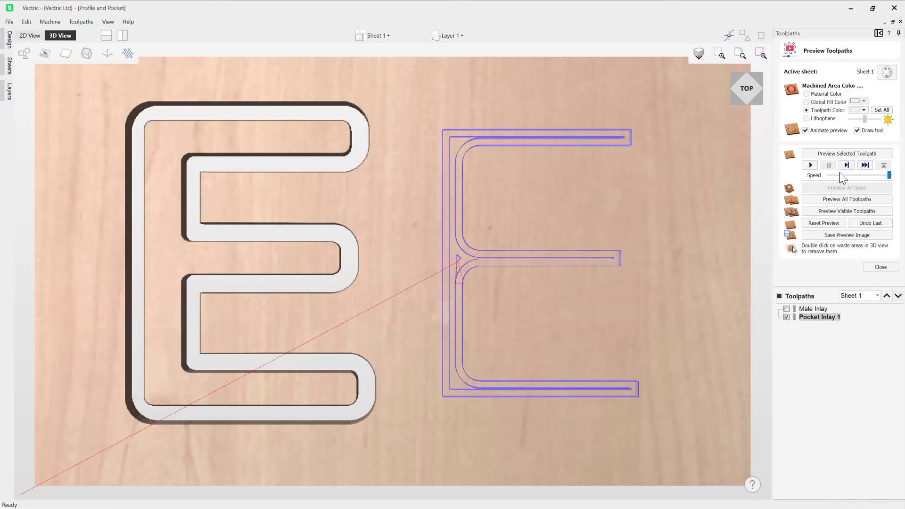
left_click(847, 153)
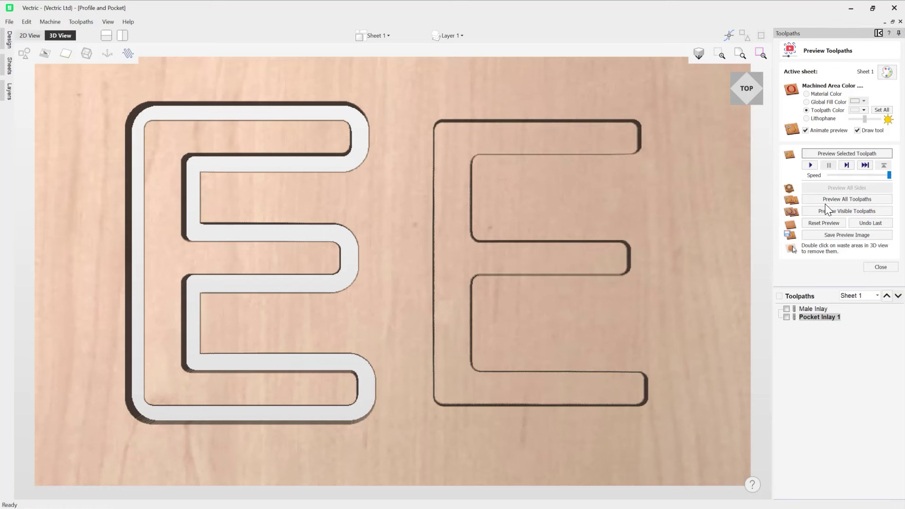
left_click(857, 109)
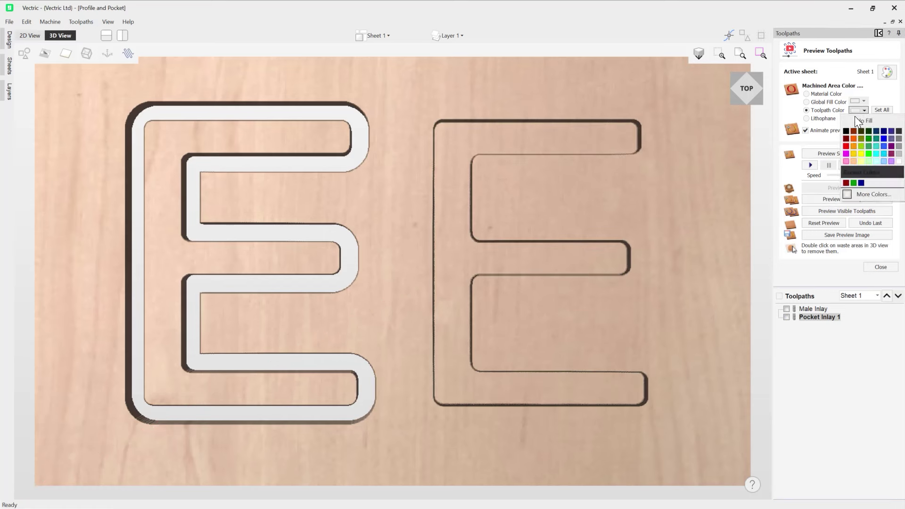
left_click(892, 142)
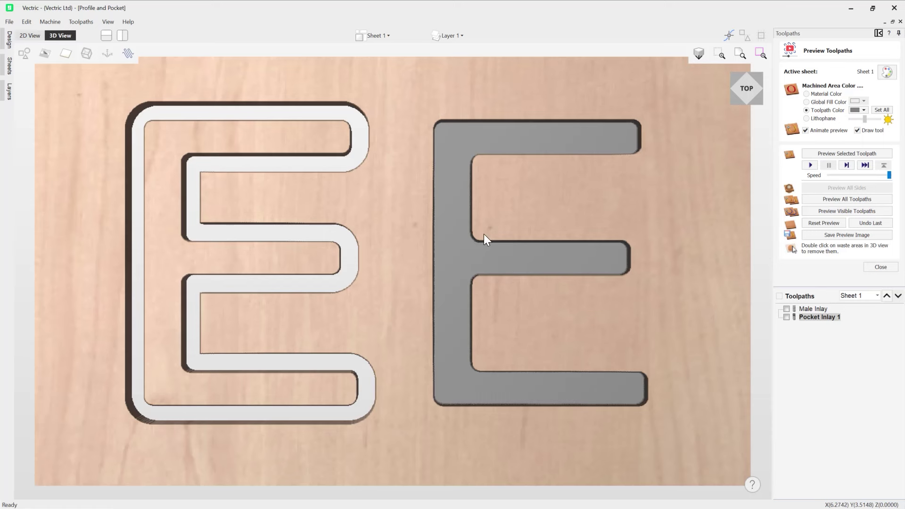
Step: Recalculate and re-preview Pocket Inlay 1, then return to the flat 2D view
double_click(818, 318)
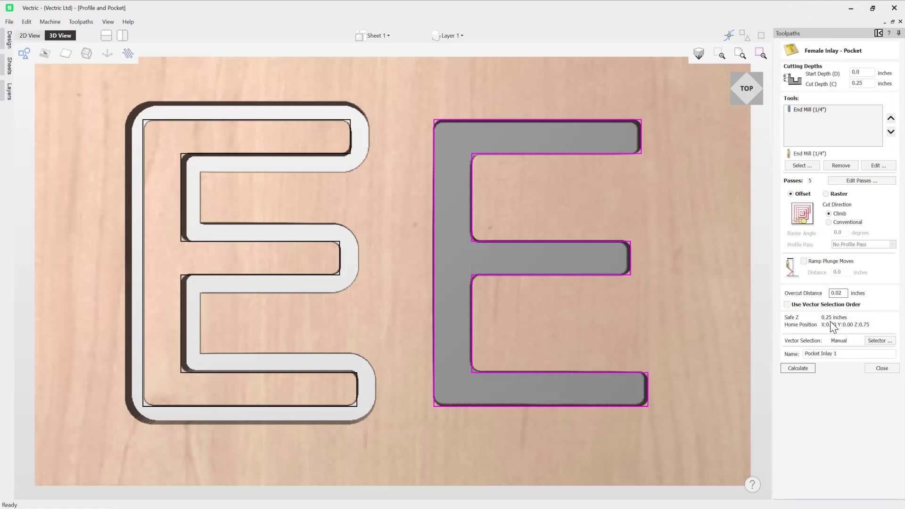
left_click(799, 367)
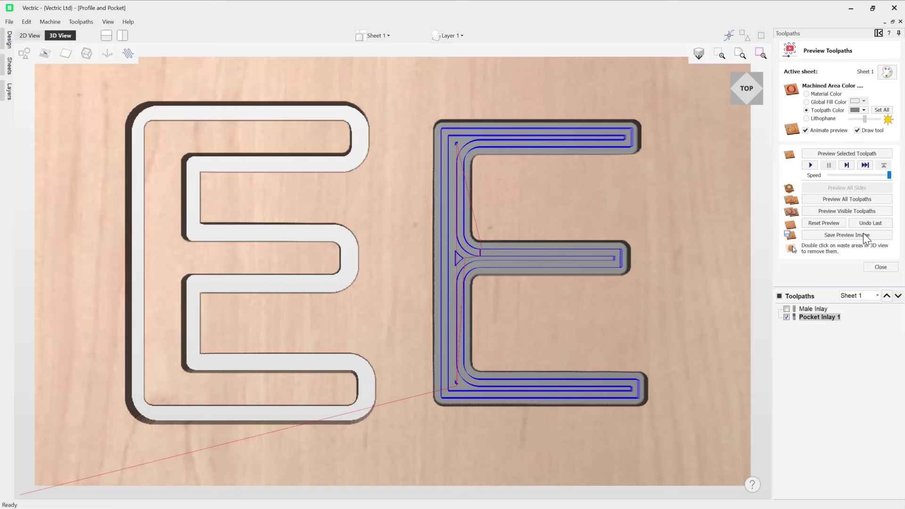
left_click(839, 152)
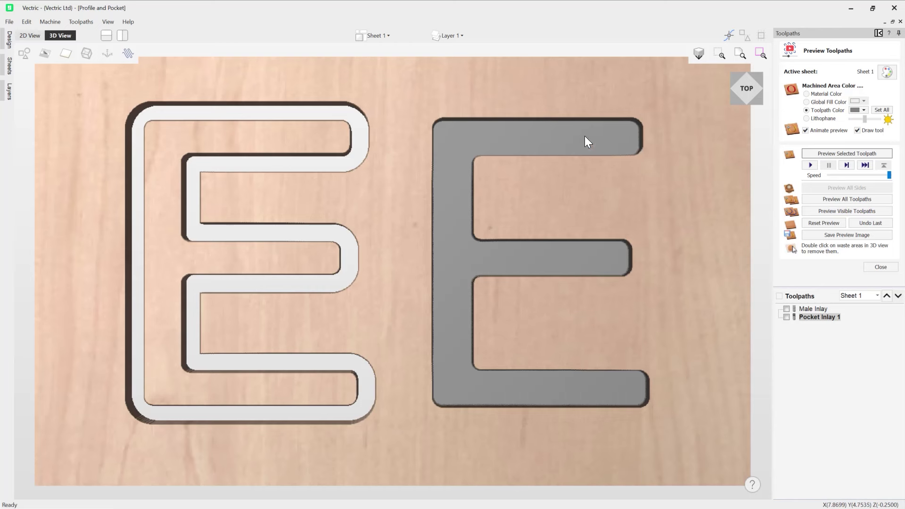
left_click(31, 36)
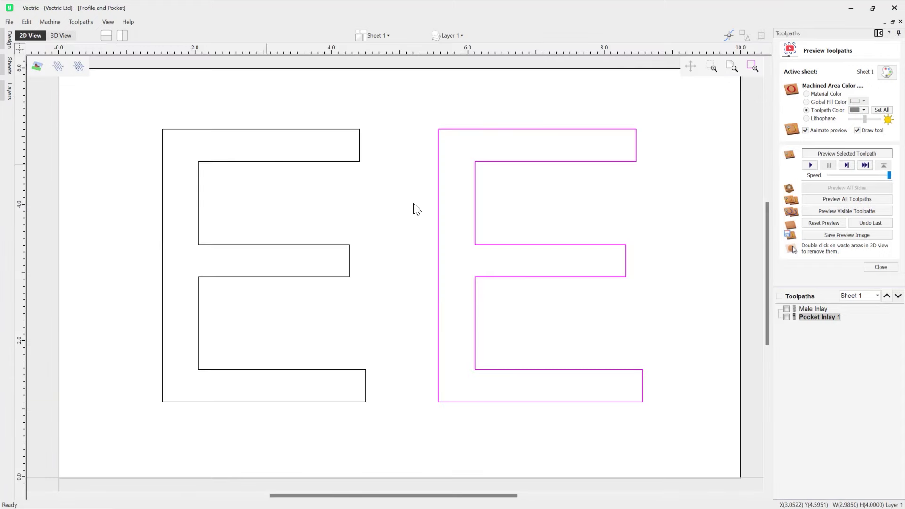
Step: Display Pocket Inlay 1 as a solid shaded area filling the right E in 2D
left_click(80, 66)
left_click(786, 317)
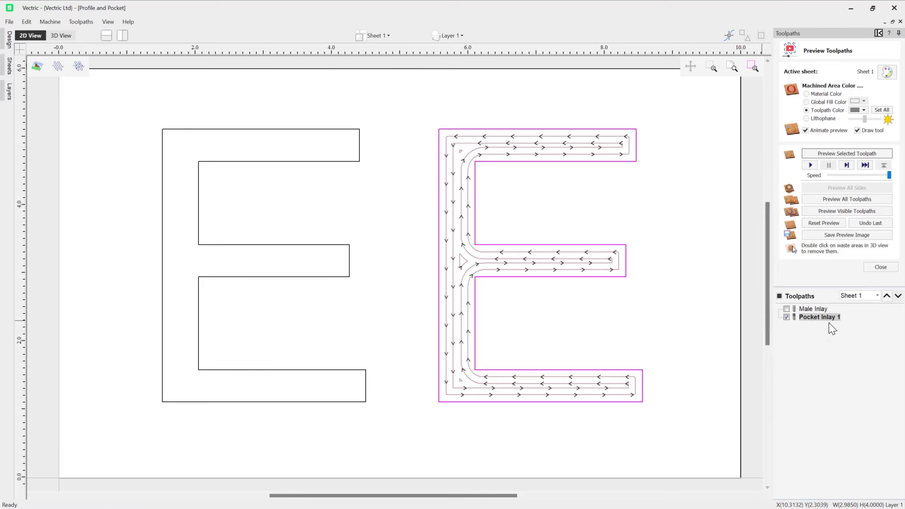
left_click(80, 67)
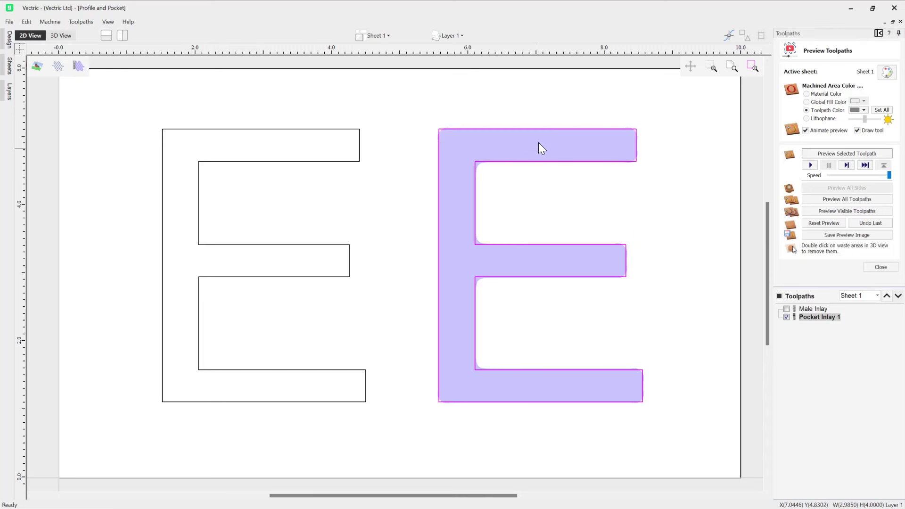
scroll(544, 129, "up", 2)
scroll(544, 129, "up", 3)
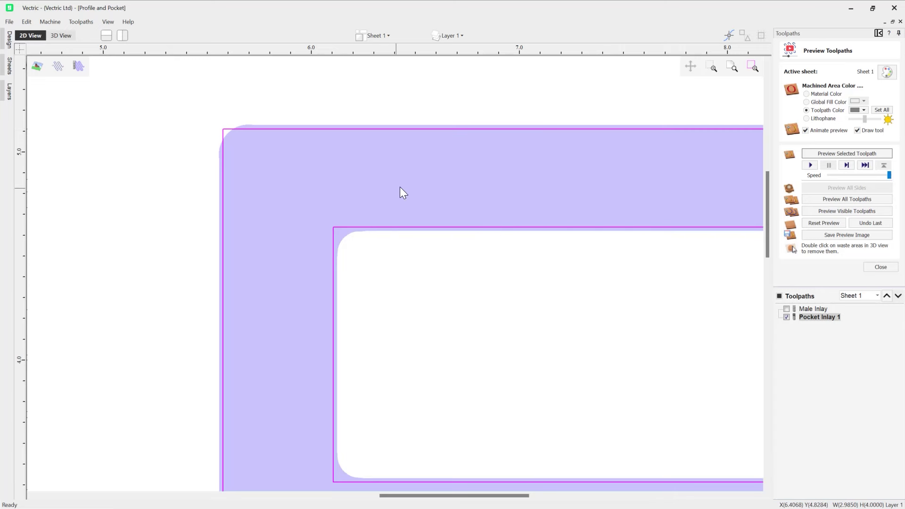
scroll(390, 126, "down", 2)
scroll(389, 125, "down", 2)
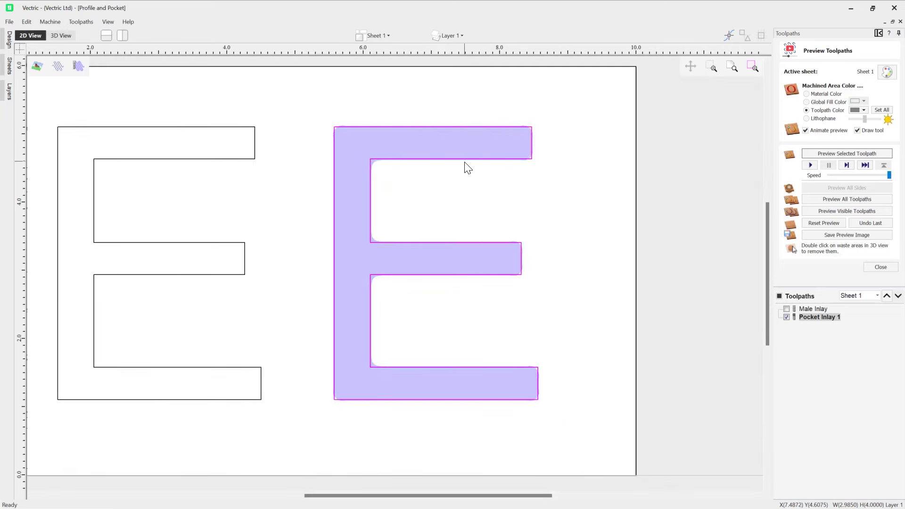
scroll(467, 167, "left", 3)
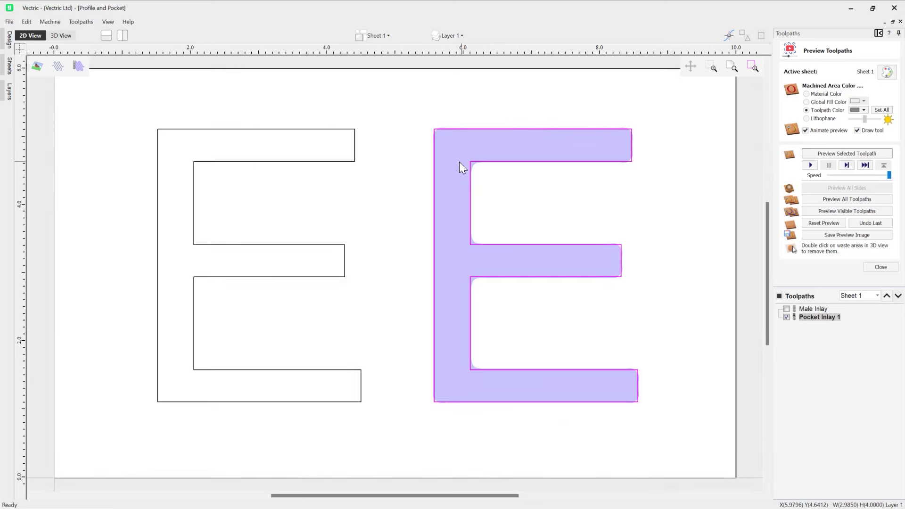
Step: Return to the 3D preview with the Pocket Inlay 1 toolpath lines hidden
left_click(61, 36)
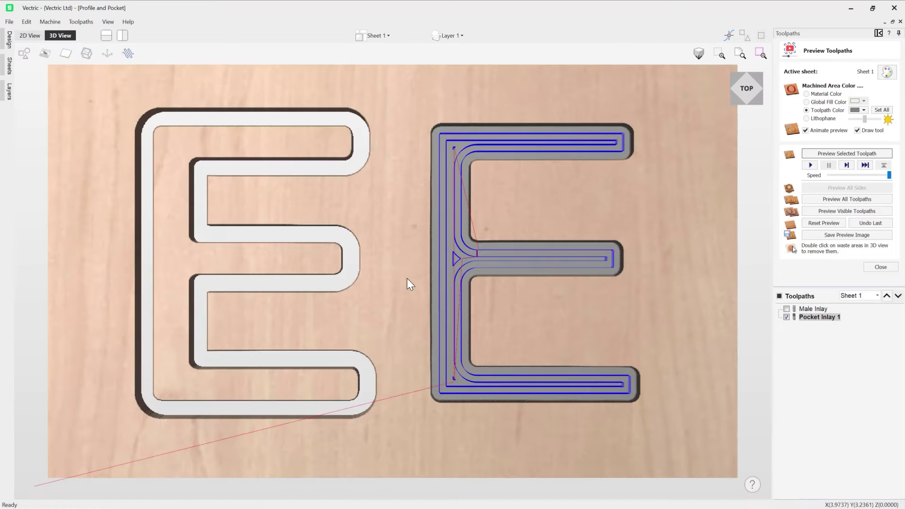
left_click(787, 317)
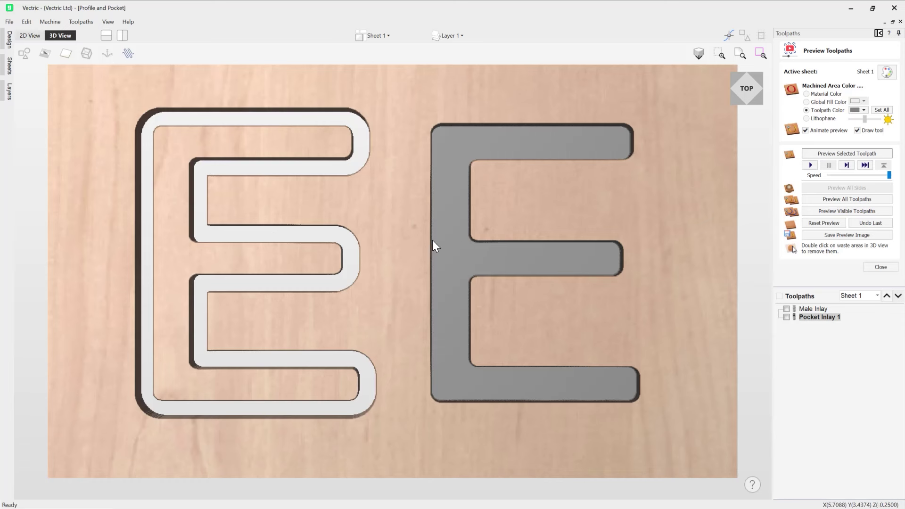
left_click(9, 23)
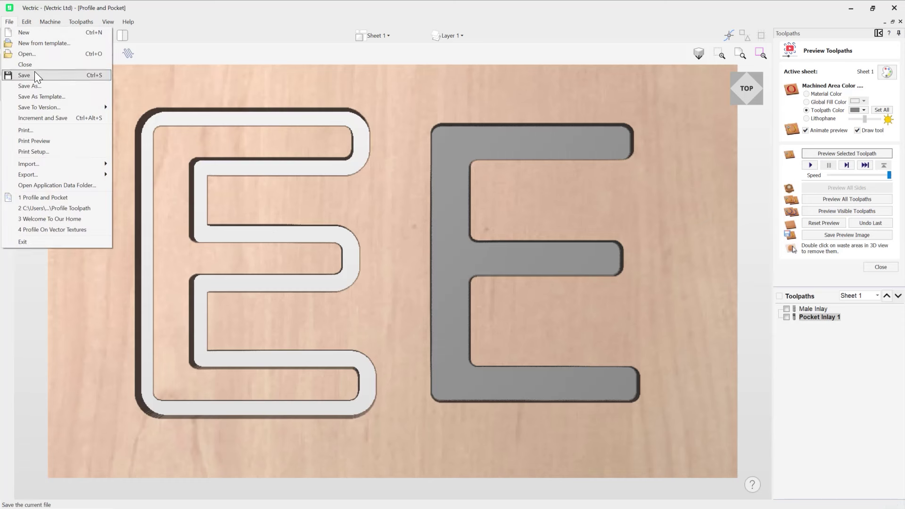
Step: Save the job as 'Auto Inlay'
left_click(40, 83)
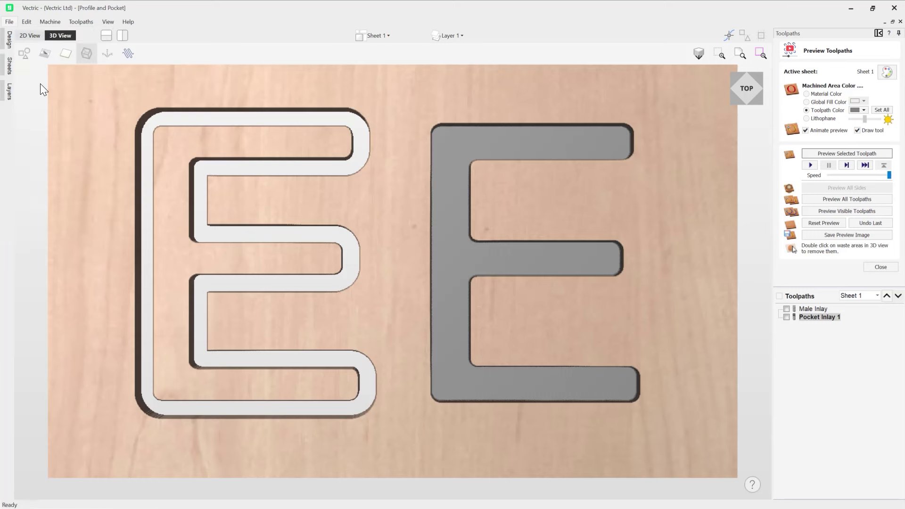
type("Aut")
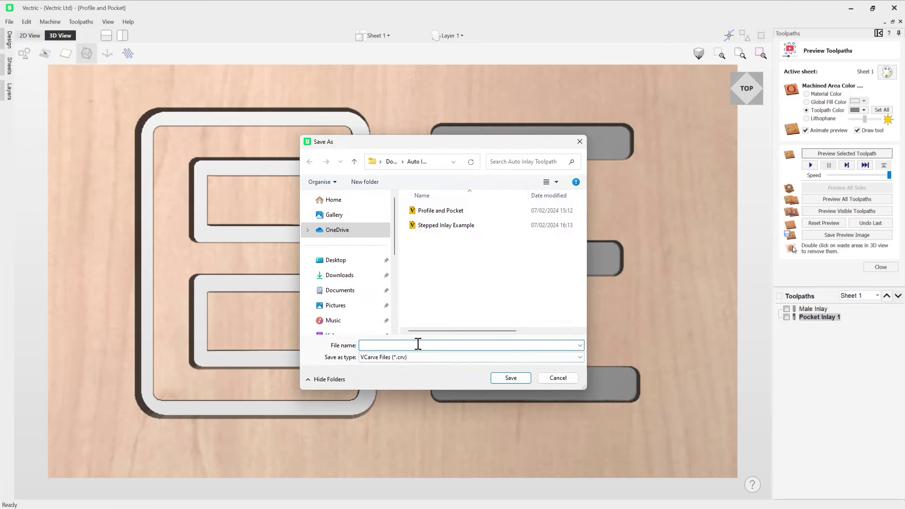
type("o Inlay")
left_click(511, 379)
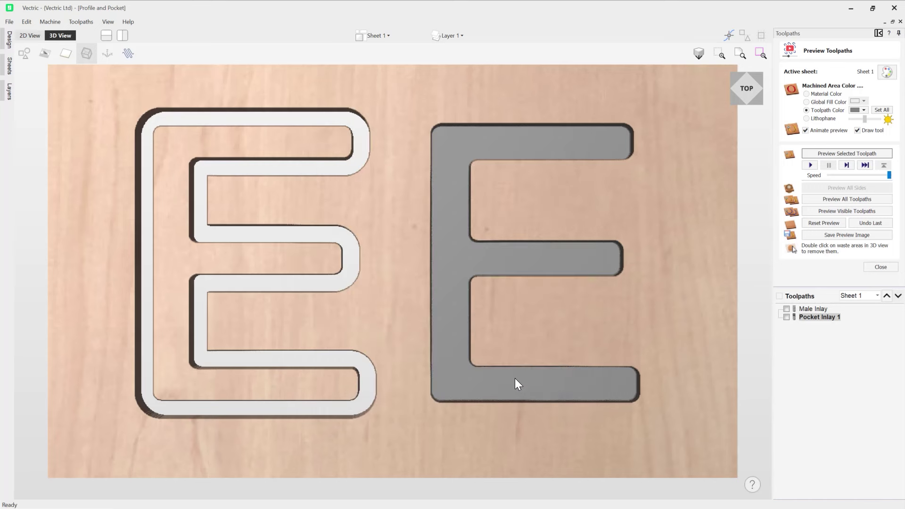
Step: Close Auto Inlay and open the Stepped Inlay Example job
left_click(10, 22)
left_click(38, 61)
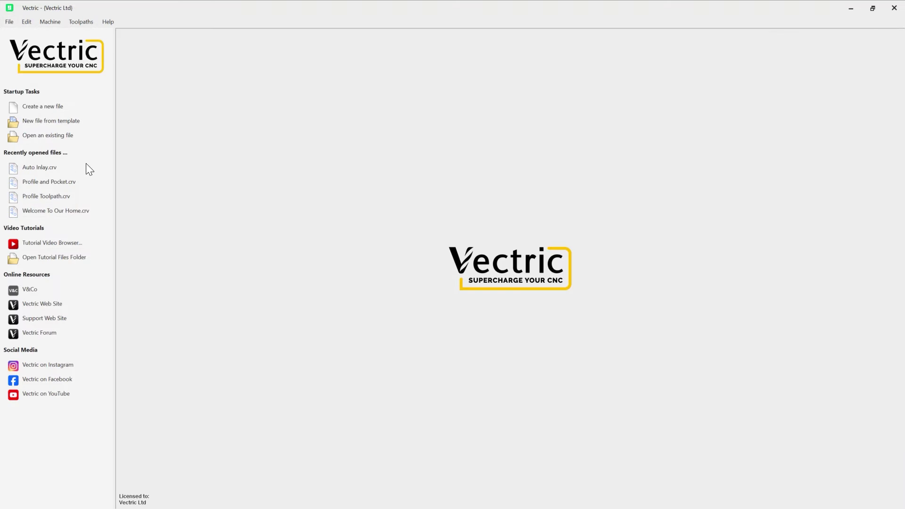
left_click(47, 136)
left_click(476, 240)
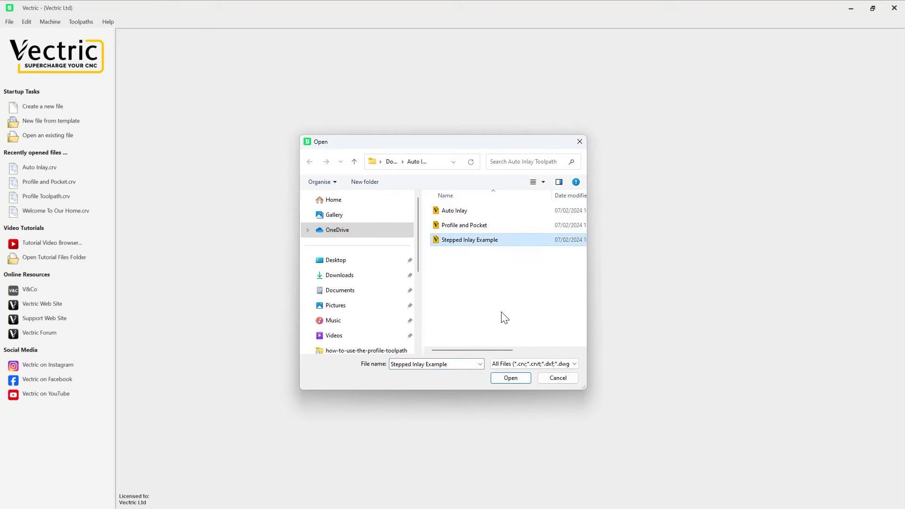
left_click(516, 378)
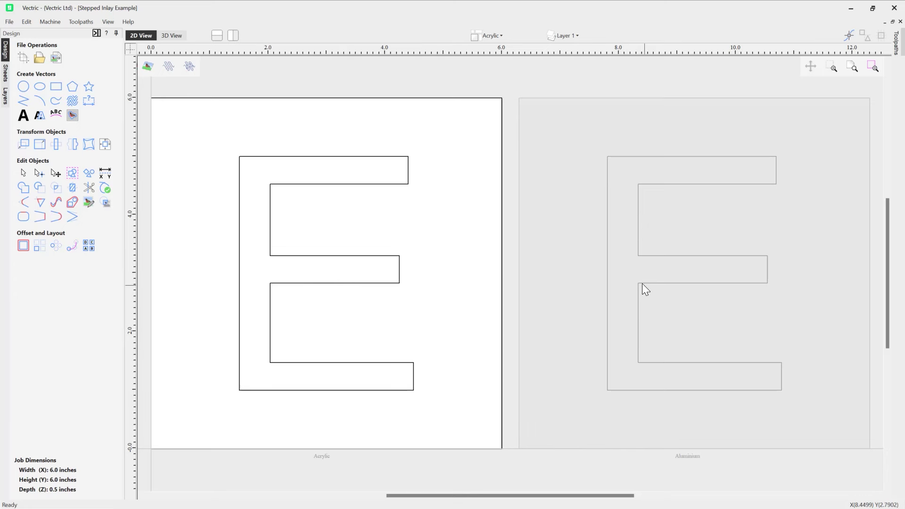
Step: Check the job's sheets, then start an Inlay Toolpath from the toolpath commands
left_click(5, 73)
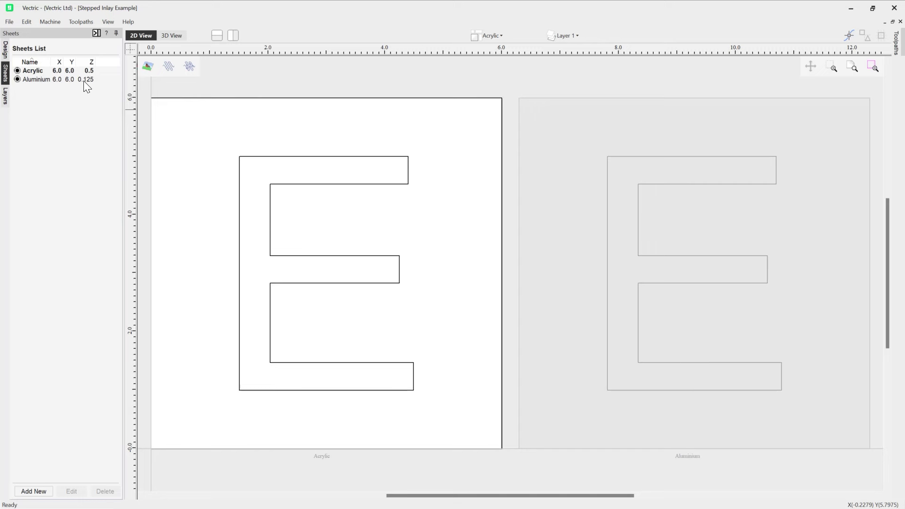
left_click(5, 49)
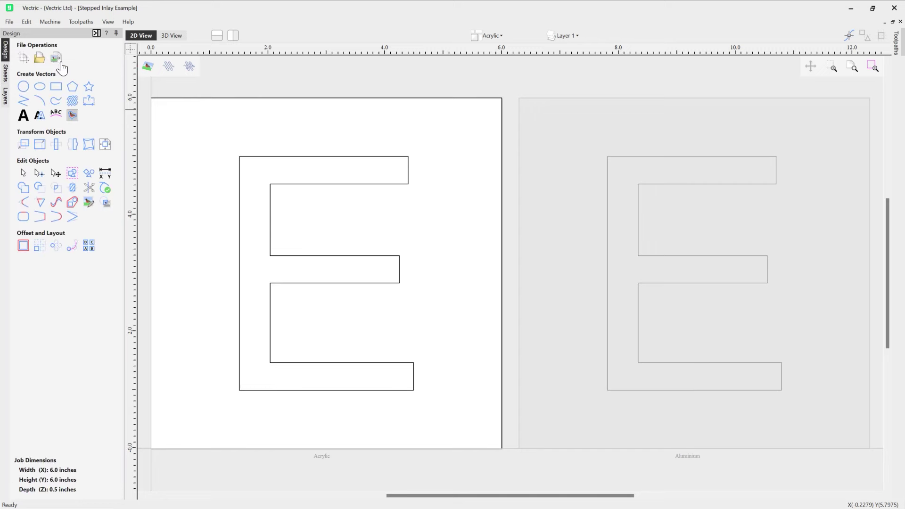
left_click(96, 34)
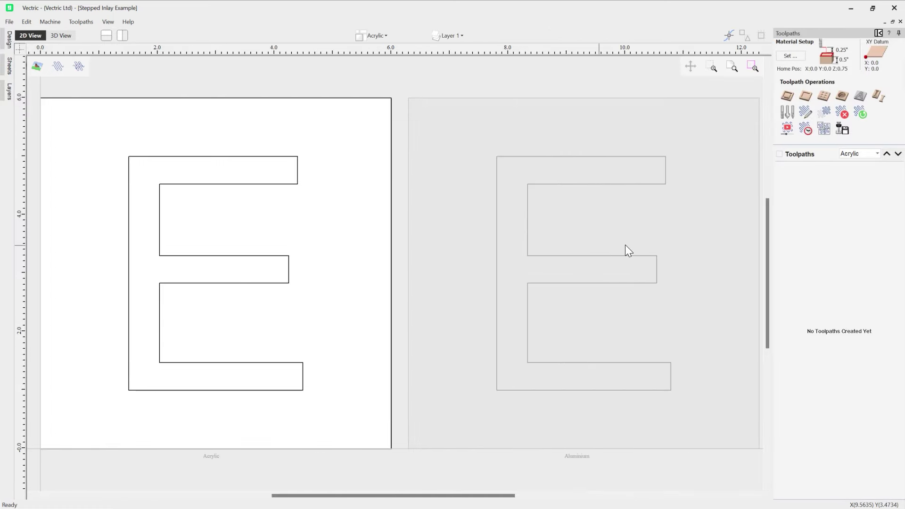
left_click(879, 96)
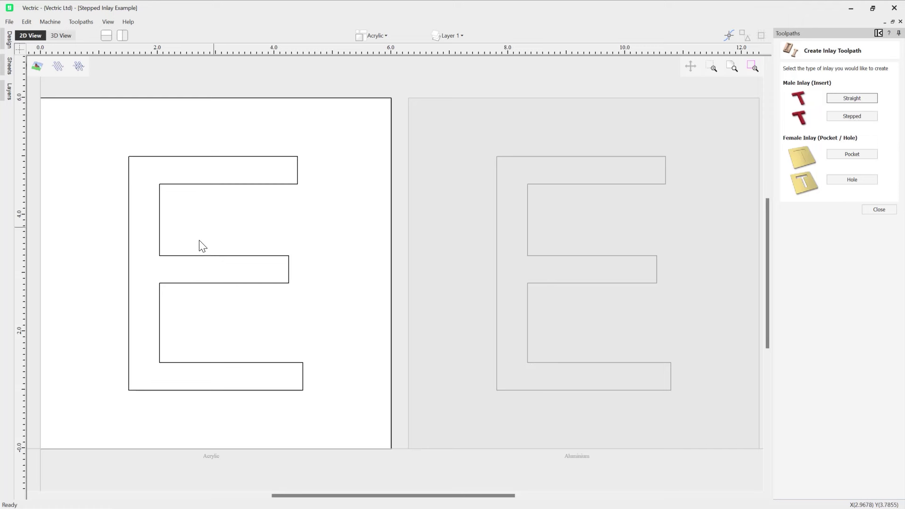
Step: Set up a stepped male inlay on the Acrylic E: 0.5 inch cut depth, End Mill (1/4")
left_click(264, 185)
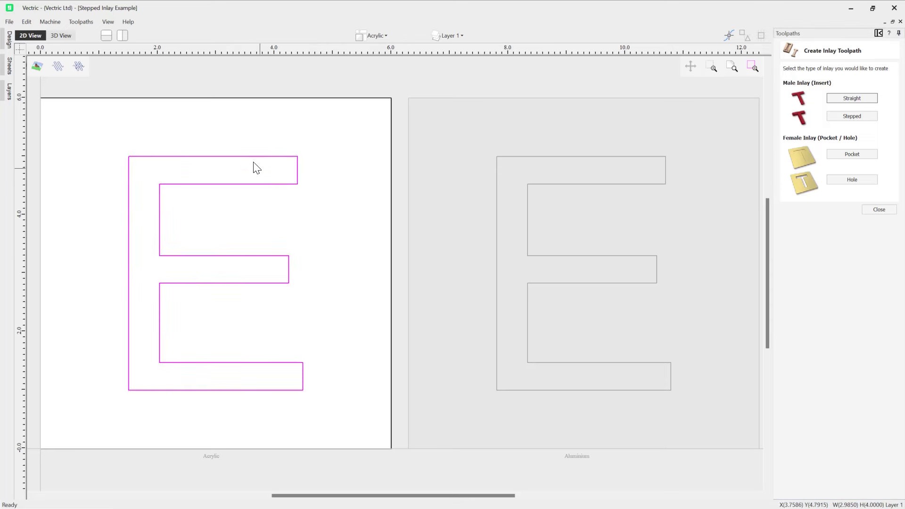
left_click(855, 117)
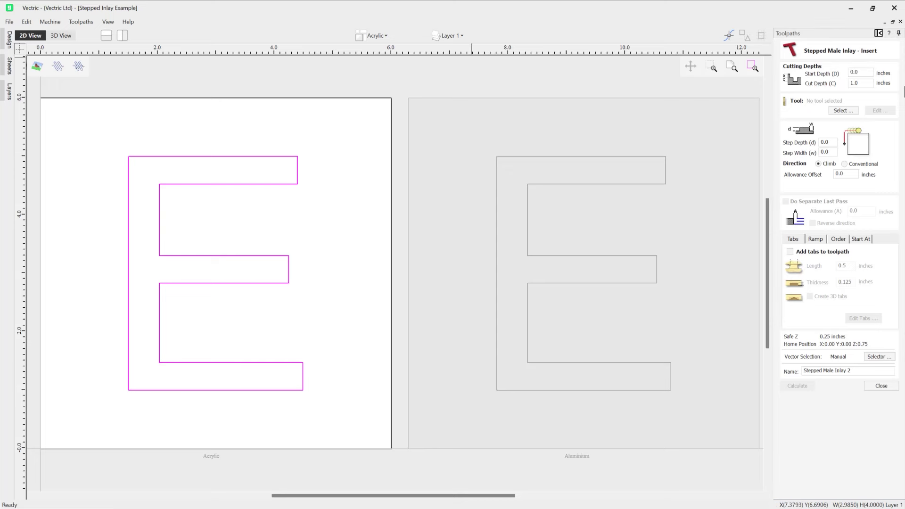
key("Tab")
type("2")
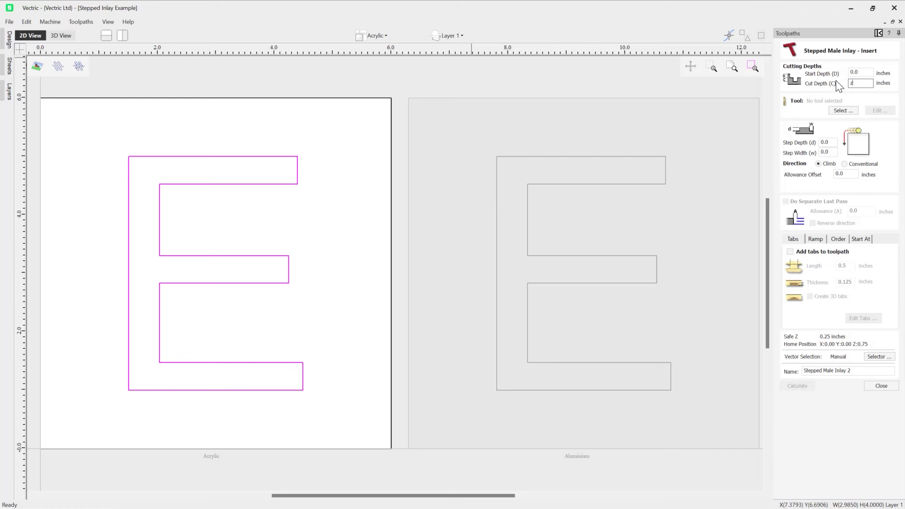
key("BackSpace")
type("0.5")
left_click(843, 112)
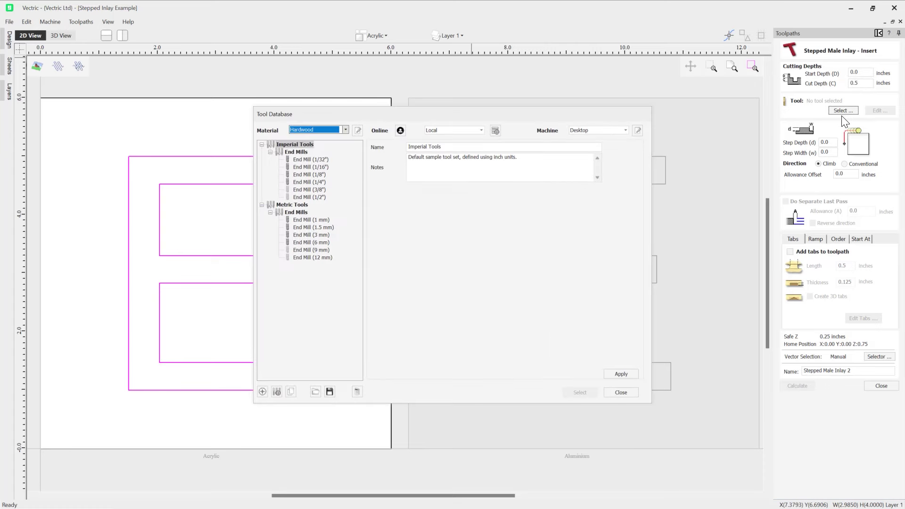
left_click(309, 183)
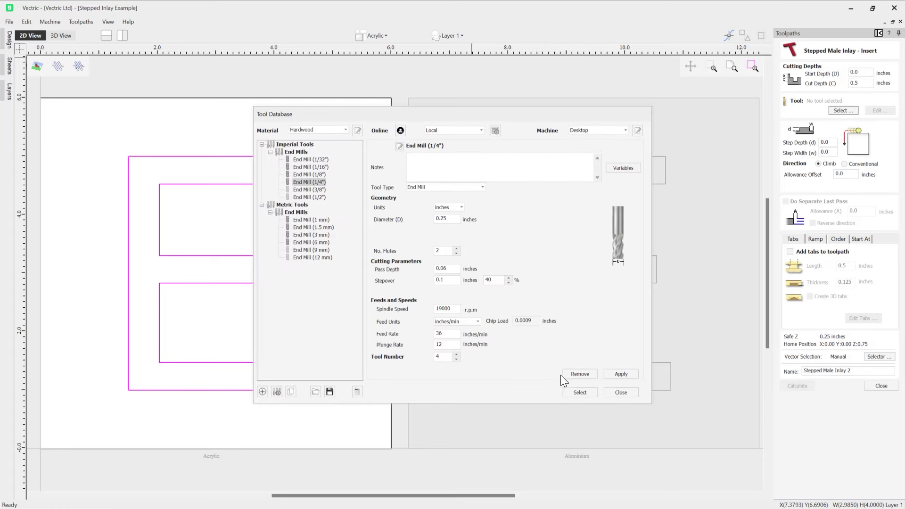
left_click(574, 394)
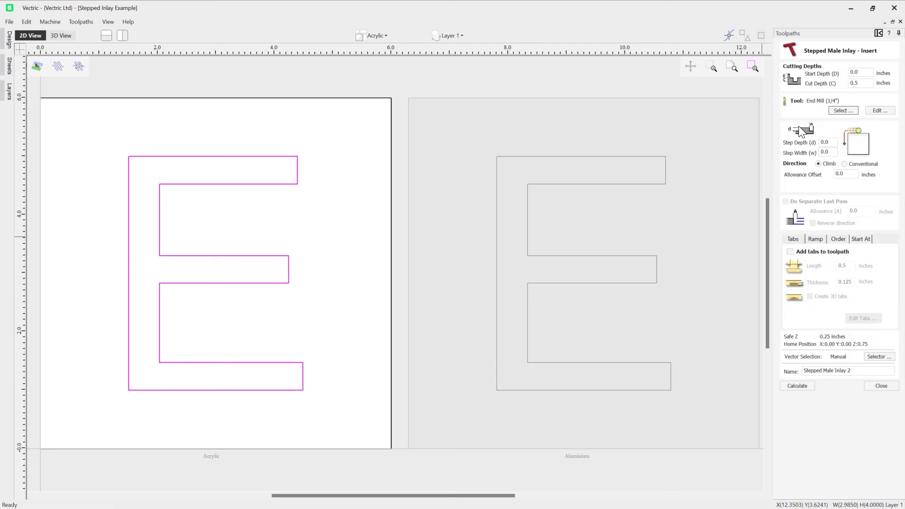
Step: Set the step depth to 0.375 inch and calculate Stepped Male Inlay 2
double_click(832, 142)
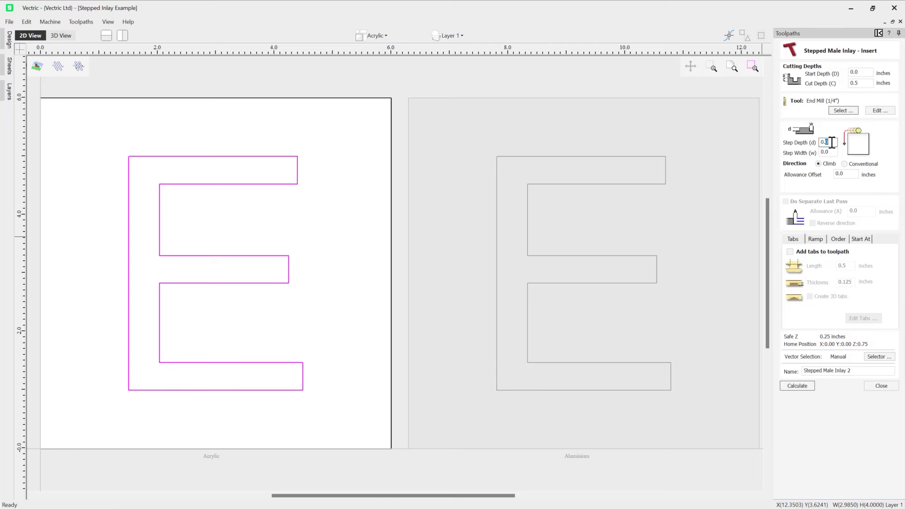
type("0.375")
left_click(831, 153)
left_click(828, 372)
left_click(800, 386)
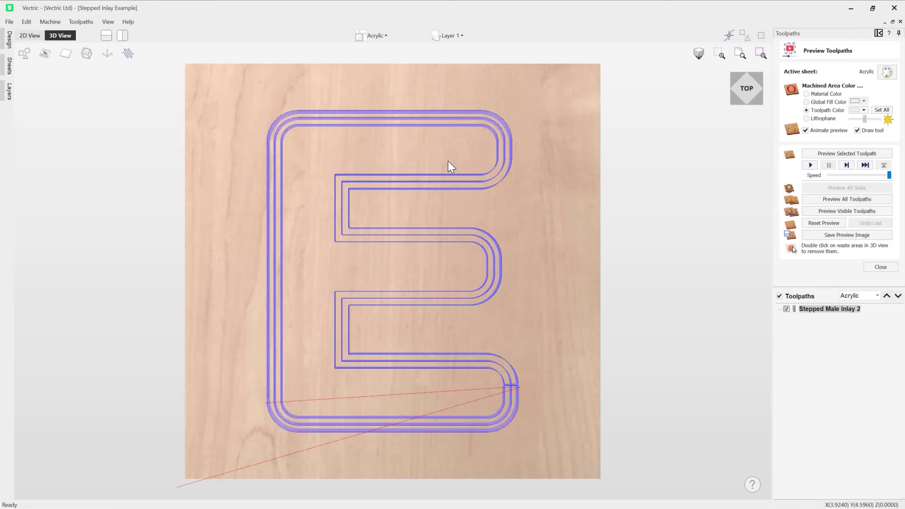
Step: Give the Acrylic sheet a Pale Blue Plastic appearance
left_click(887, 74)
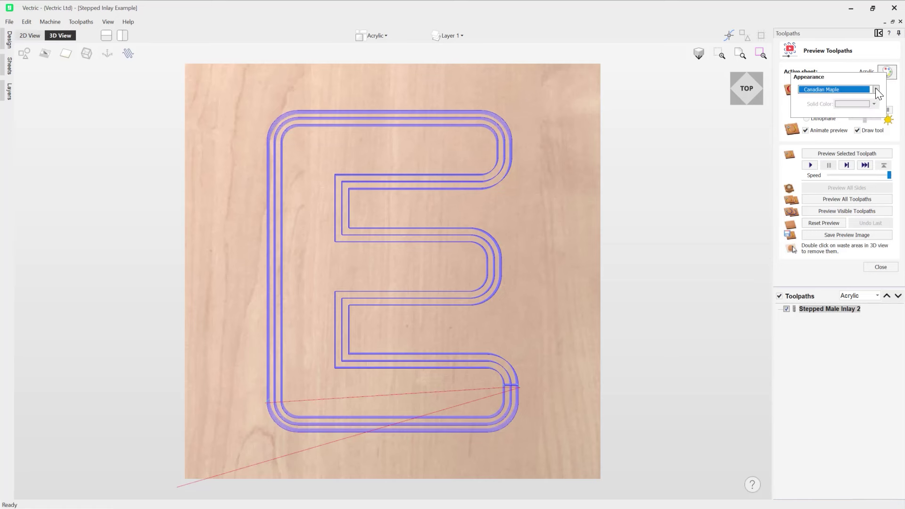
left_click(875, 89)
scroll(823, 189, "down", 5)
scroll(825, 193, "down", 4)
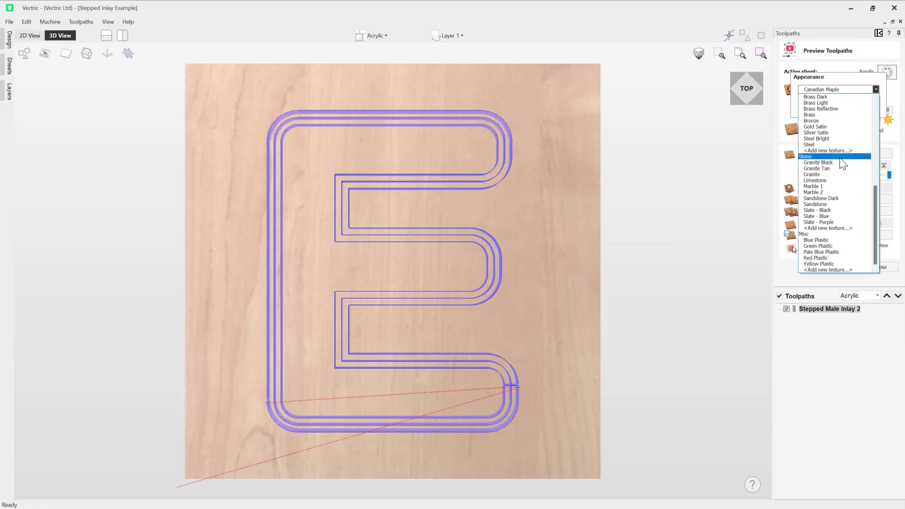
left_click(825, 250)
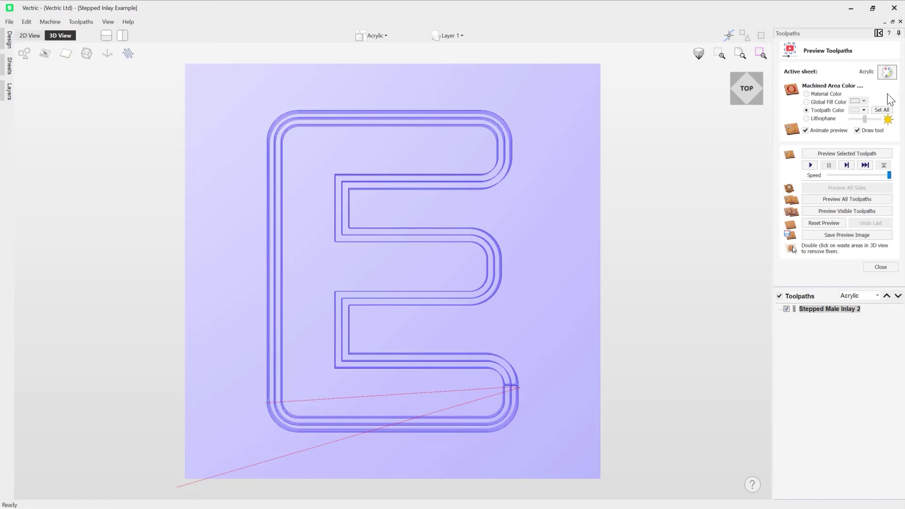
Step: Simulate the stepped insert, remove its waste, inspect it, and return to top view
left_click(837, 153)
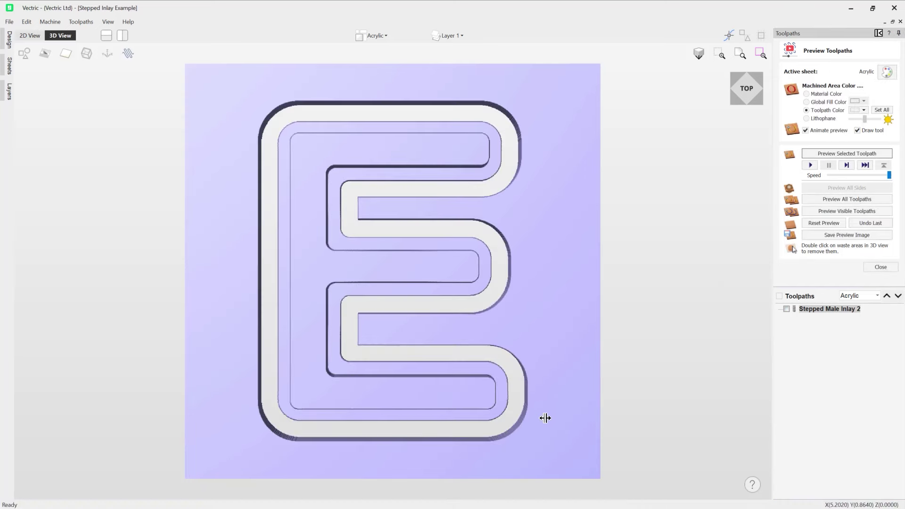
double_click(549, 250)
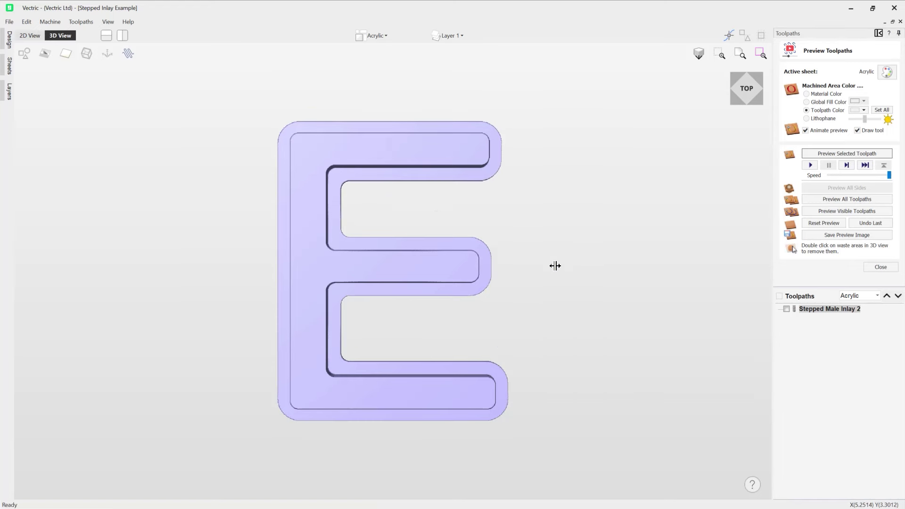
mouse_move(442, 324)
left_mouse_down()
mouse_move(536, 197)
mouse_move(526, 187)
mouse_move(536, 259)
mouse_move(373, 295)
mouse_move(536, 290)
mouse_move(547, 265)
mouse_move(486, 290)
mouse_move(440, 329)
left_mouse_up()
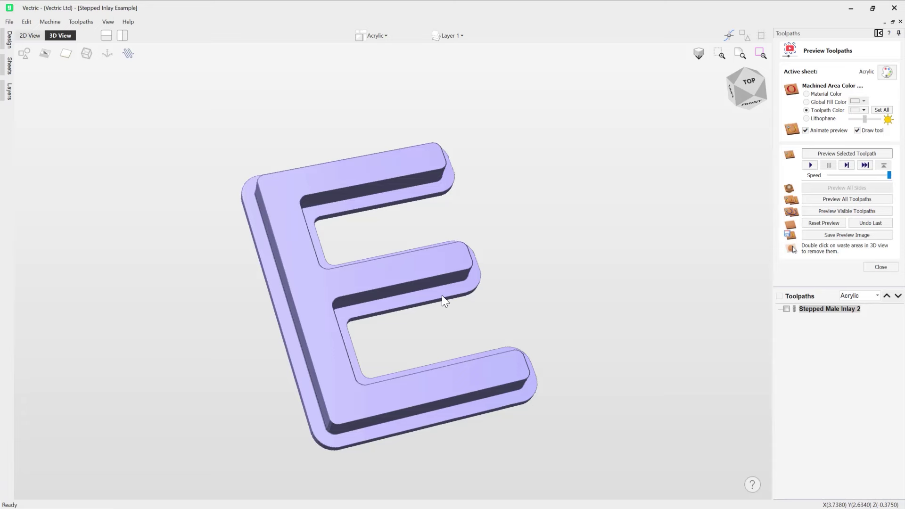
left_click_drag(485, 289, 374, 242)
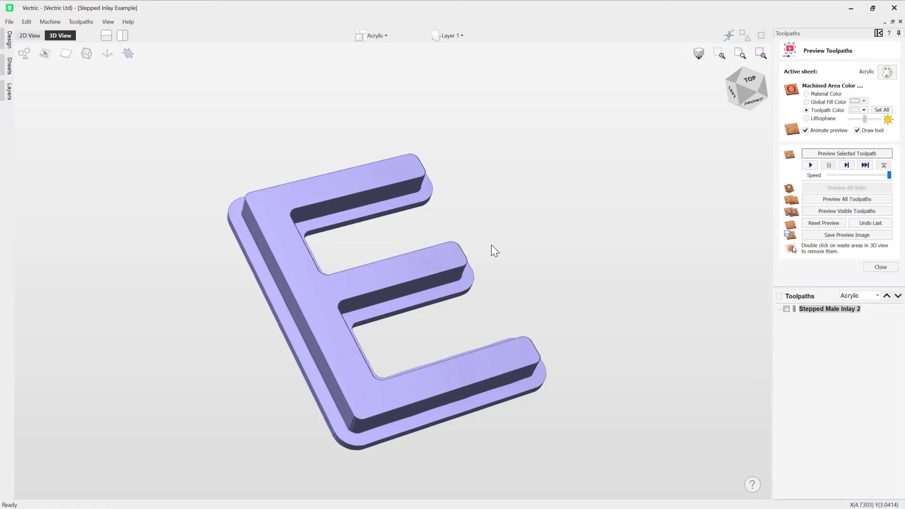
left_click(751, 85)
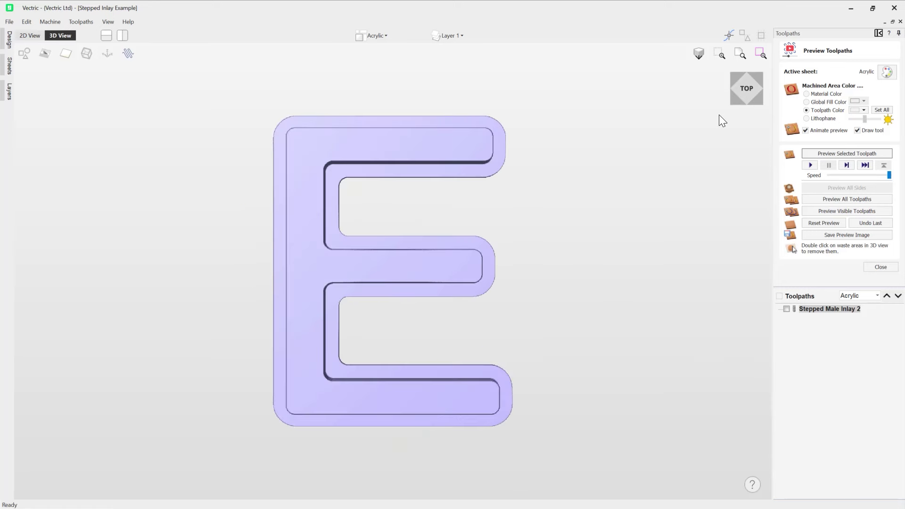
Step: Start a female Hole inlay toolpath on the E of the Aluminium sheet
left_click(881, 267)
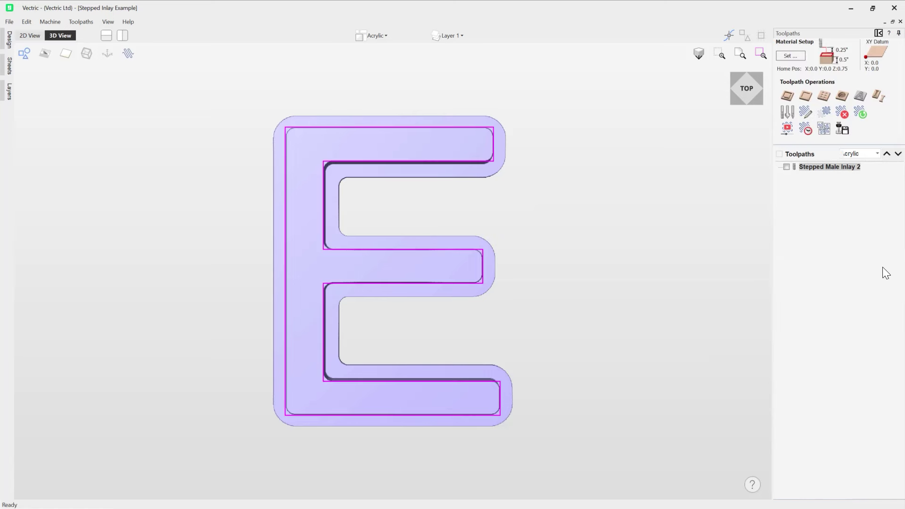
left_click(876, 153)
left_click(867, 174)
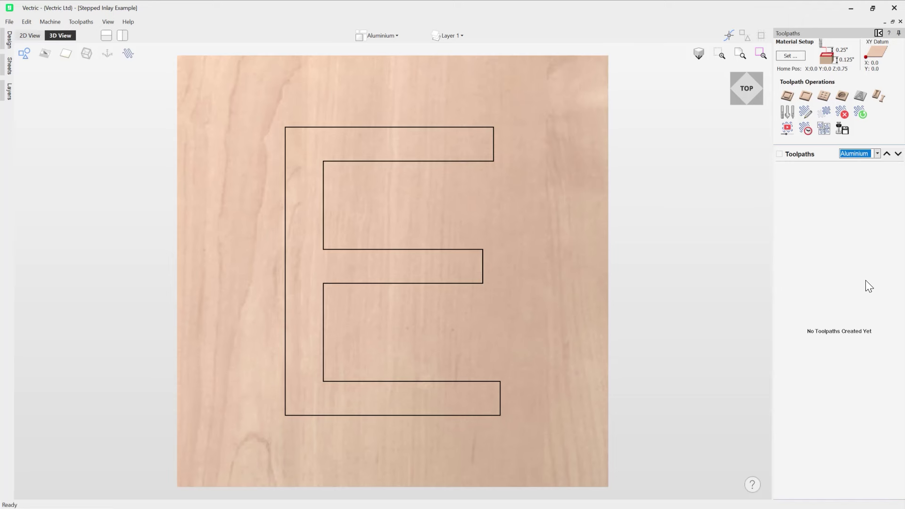
left_click(473, 162)
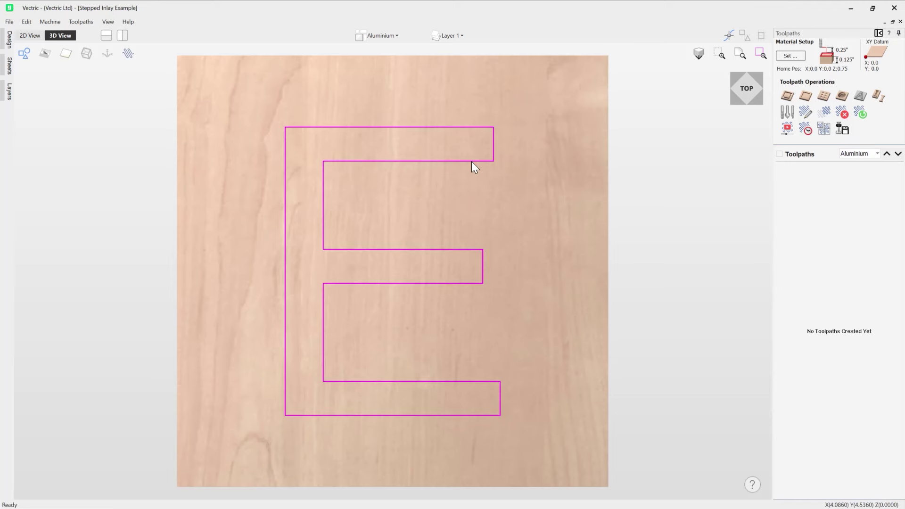
left_click(879, 96)
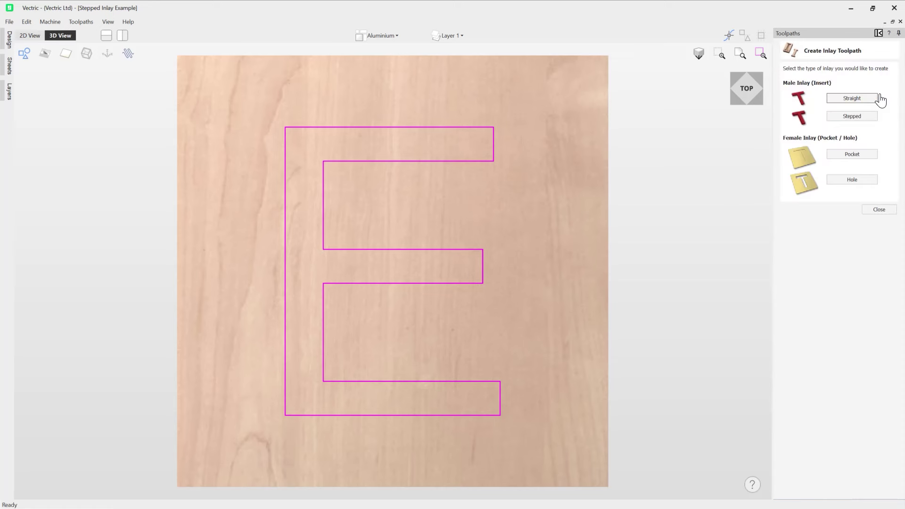
left_click(857, 180)
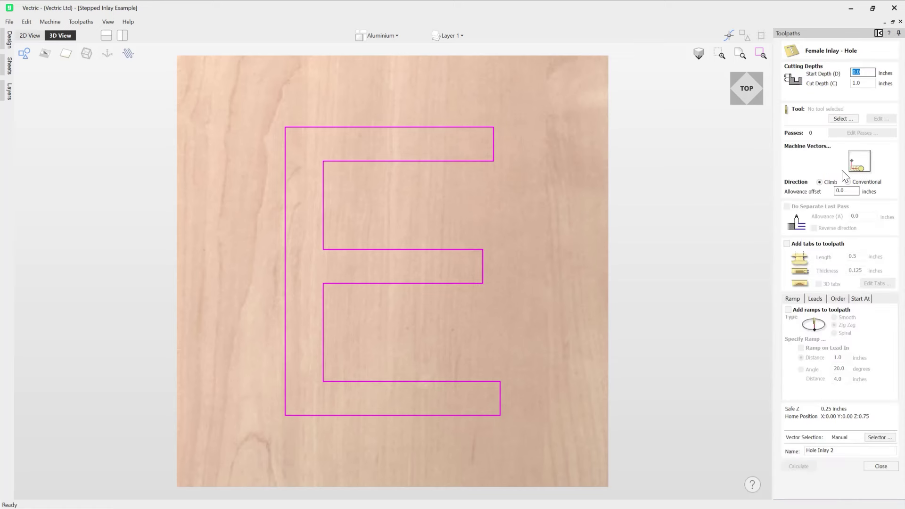
Step: Set the hole inlay cut depth to 0.125 inch with the 1/4" end mill
left_click_drag(864, 83, 847, 83)
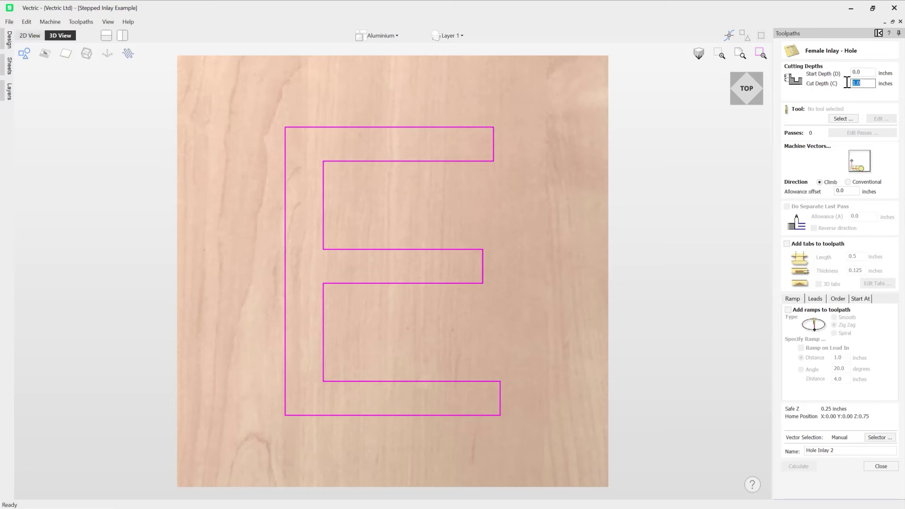
type("0.125")
left_click(841, 117)
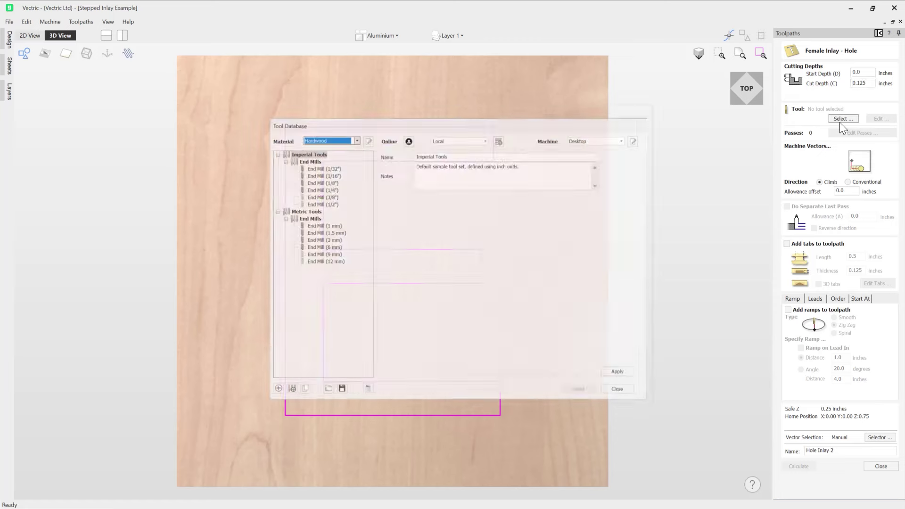
left_click(304, 182)
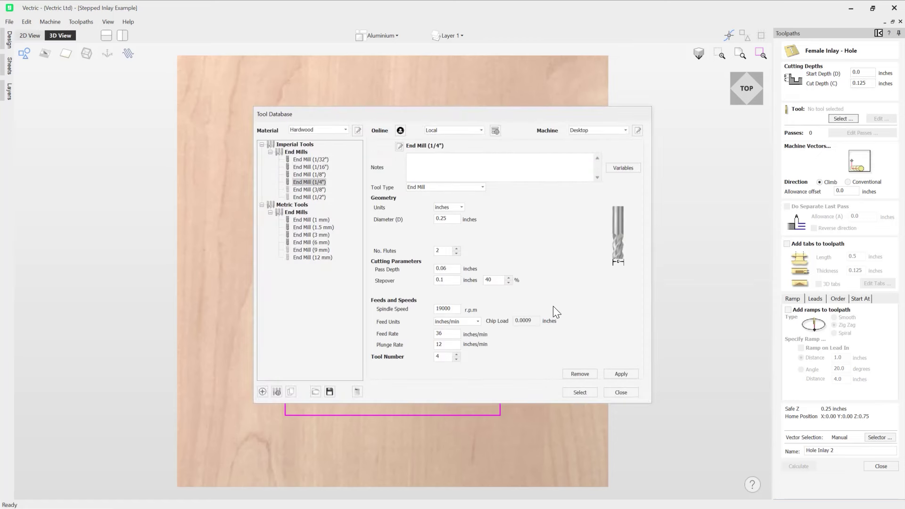
left_click(579, 392)
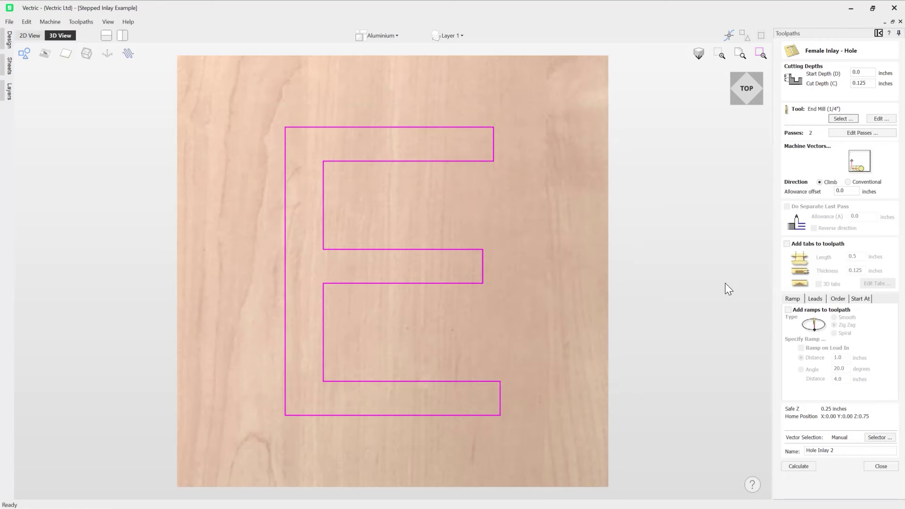
left_click(830, 451)
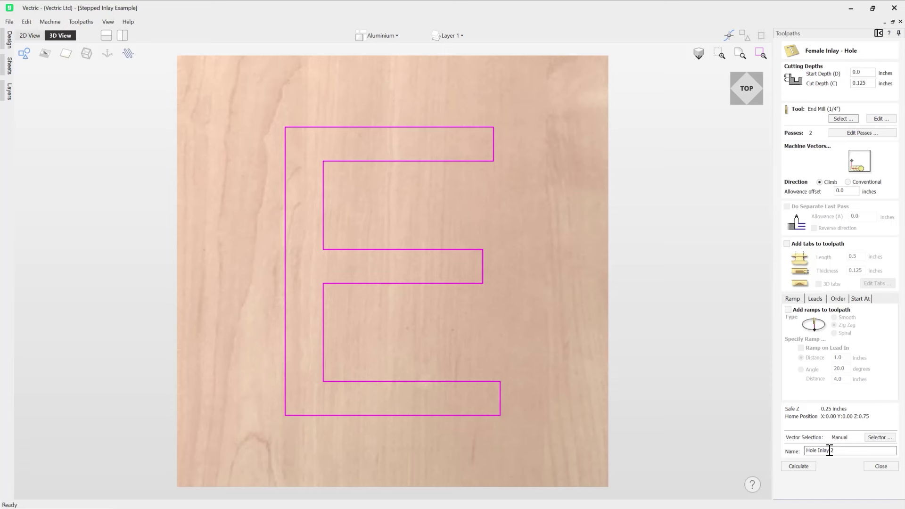
Step: Calculate Hole Inlay 2 and give the Aluminium sheet a Steel appearance
left_click(799, 467)
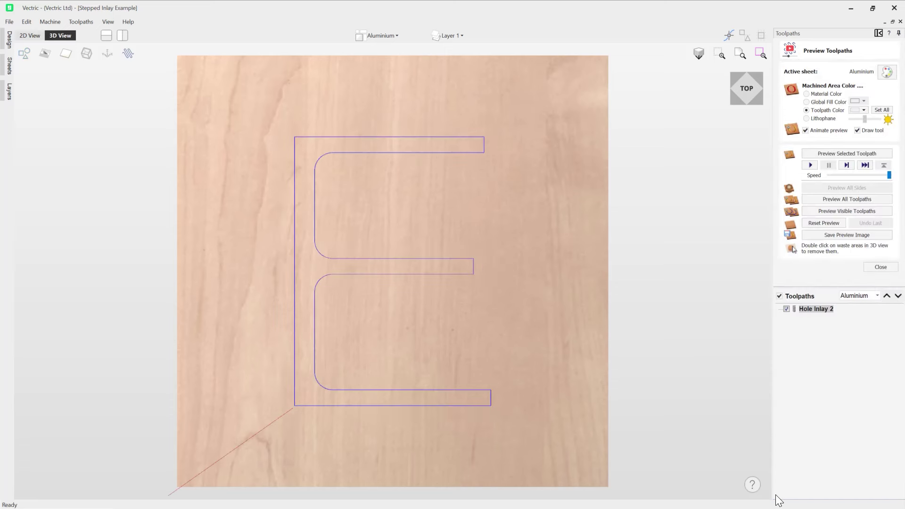
left_click(887, 72)
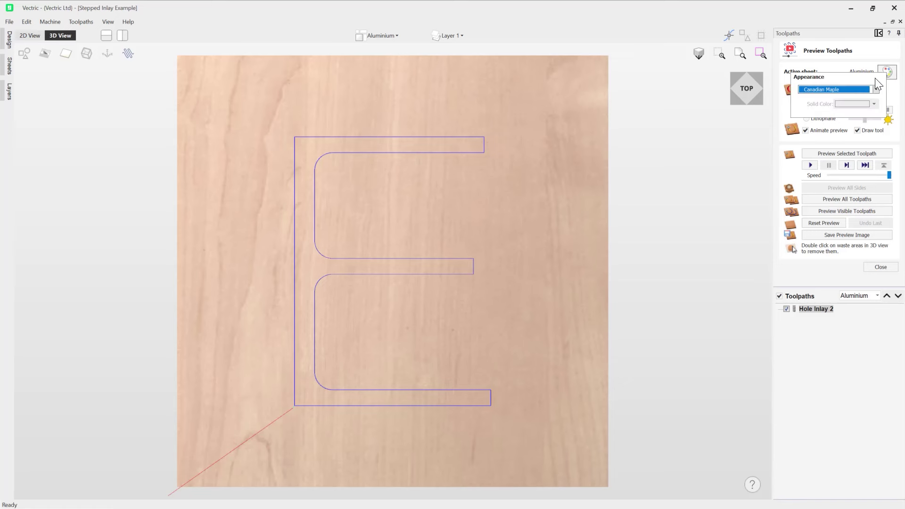
left_click(876, 89)
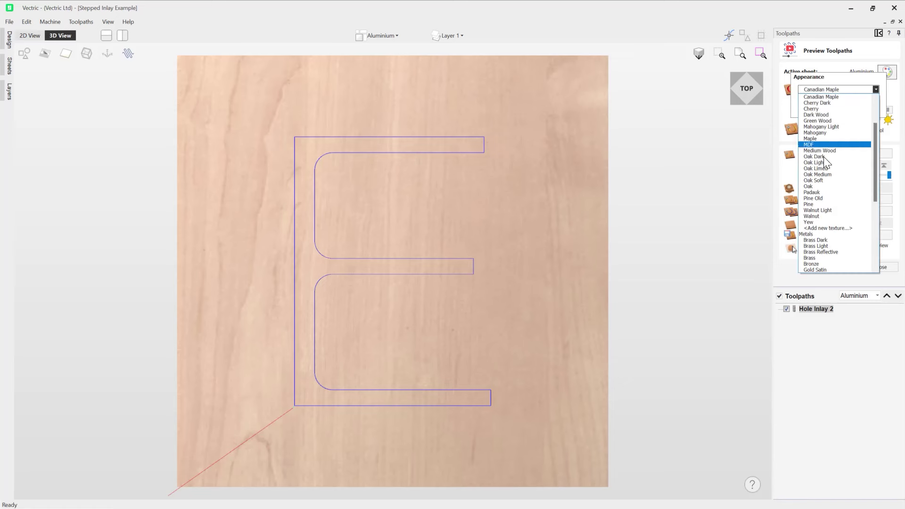
scroll(827, 216, "down", 4)
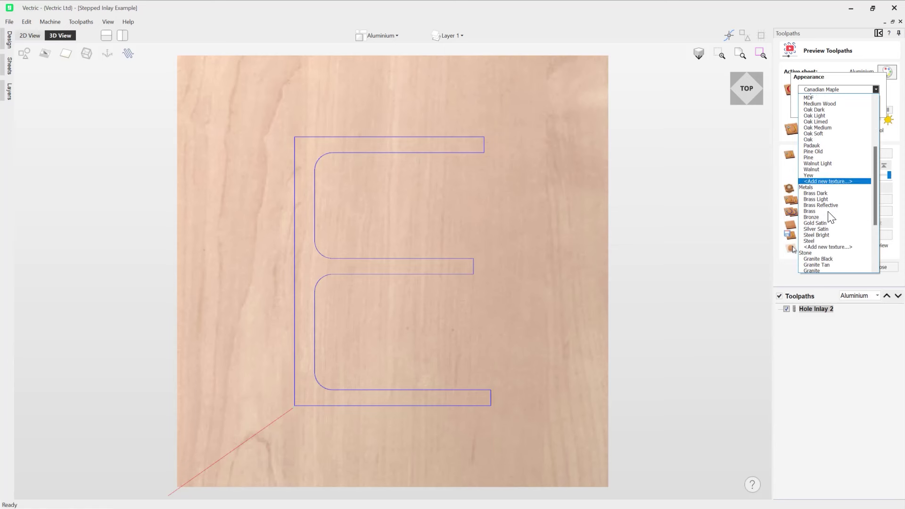
left_click(816, 216)
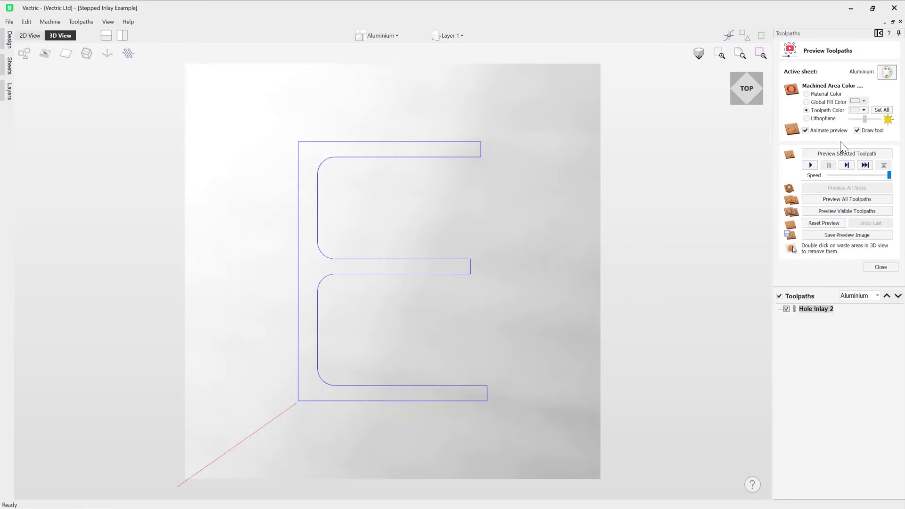
Step: Simulate the hole toolpath, remove the waste, inspect the cut sheet, and close the preview
left_click(848, 154)
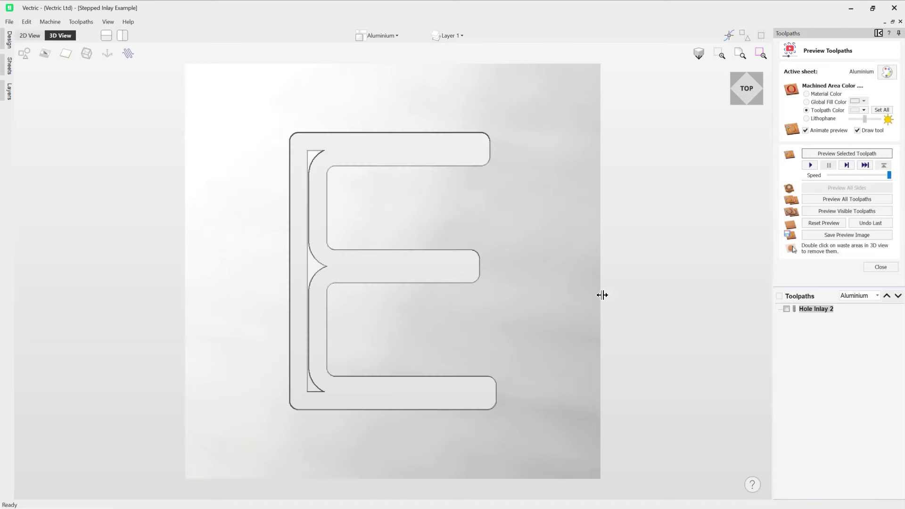
left_click_drag(433, 323, 306, 281)
double_click(307, 281)
left_click_drag(486, 257, 451, 160)
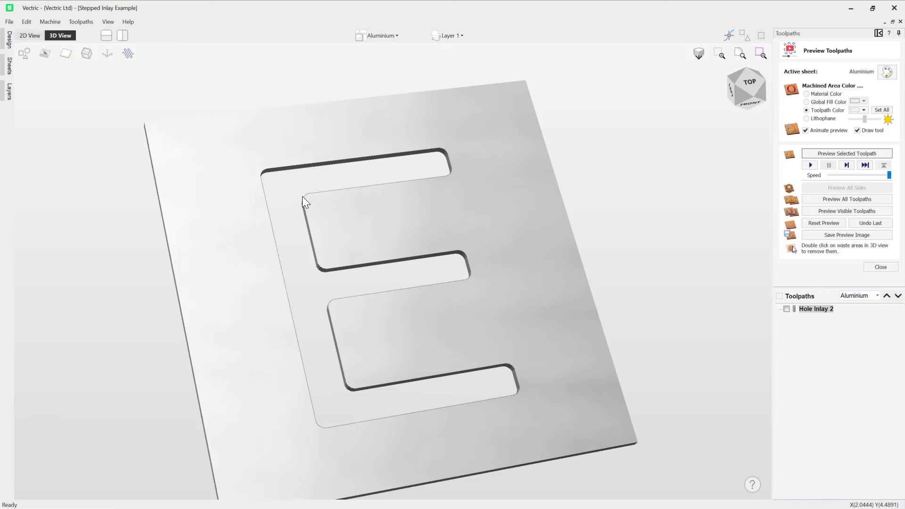
key("Escape")
Step: Switch to the Acrylic sheet and re-simulate Stepped Male Inlay 2 with its waste removed
left_click(877, 156)
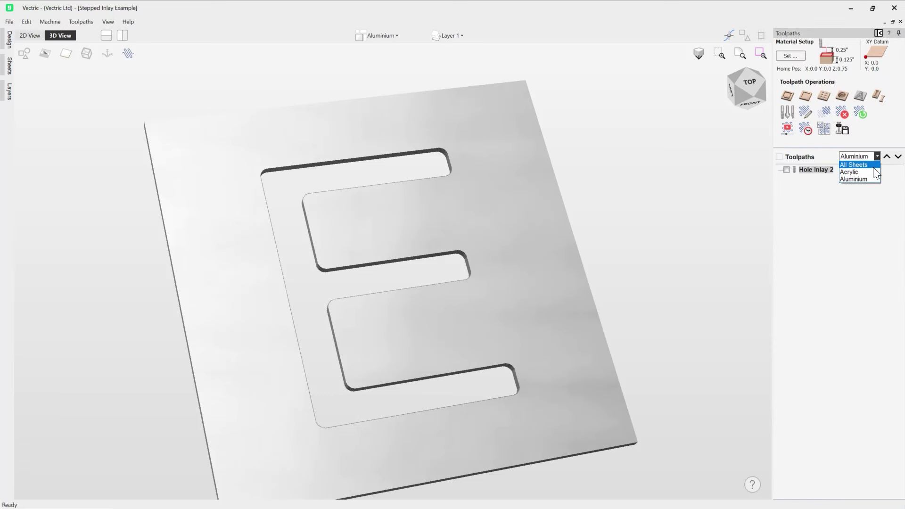
left_click(858, 172)
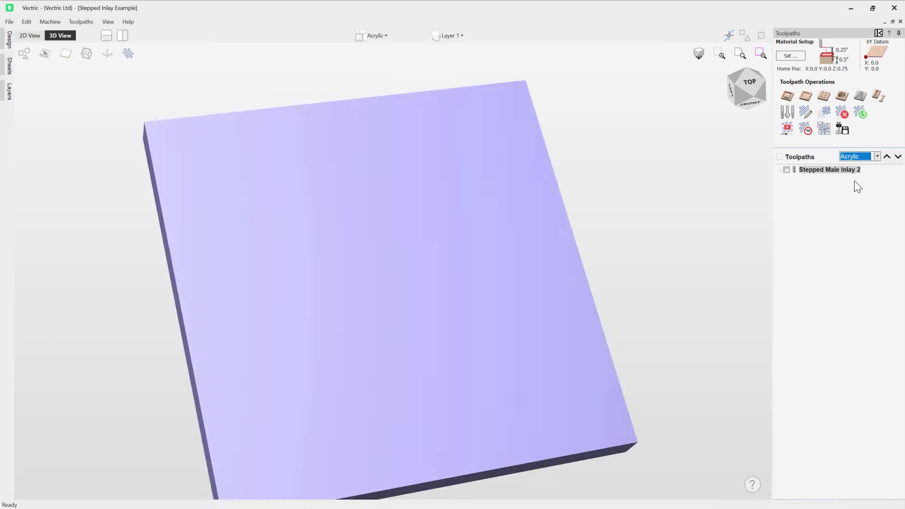
left_click(787, 132)
left_click(844, 153)
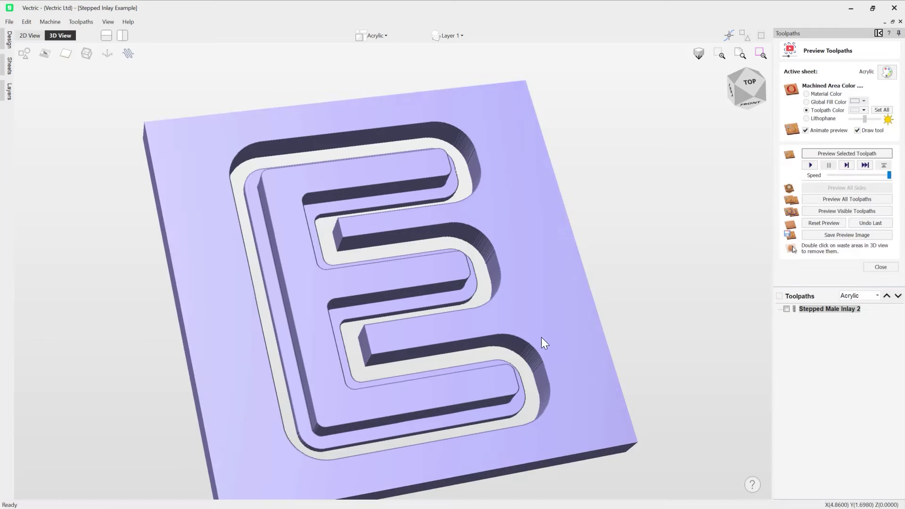
double_click(562, 290)
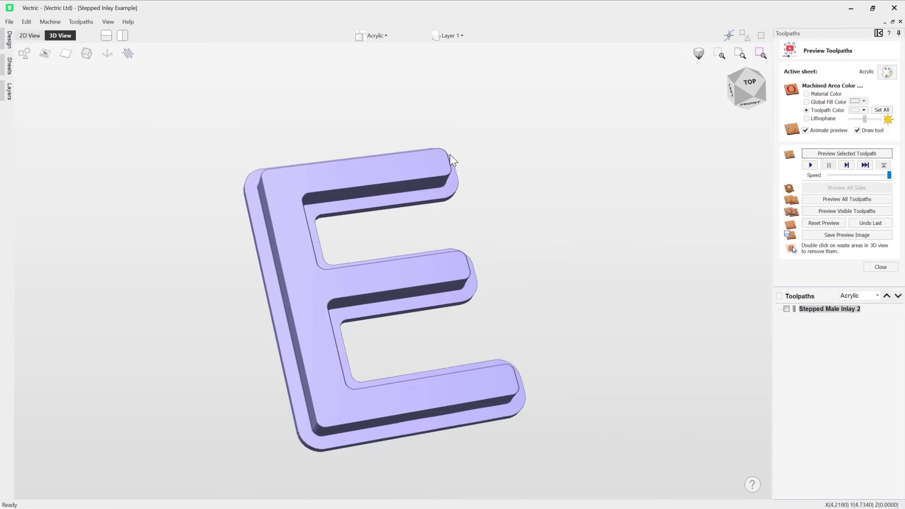